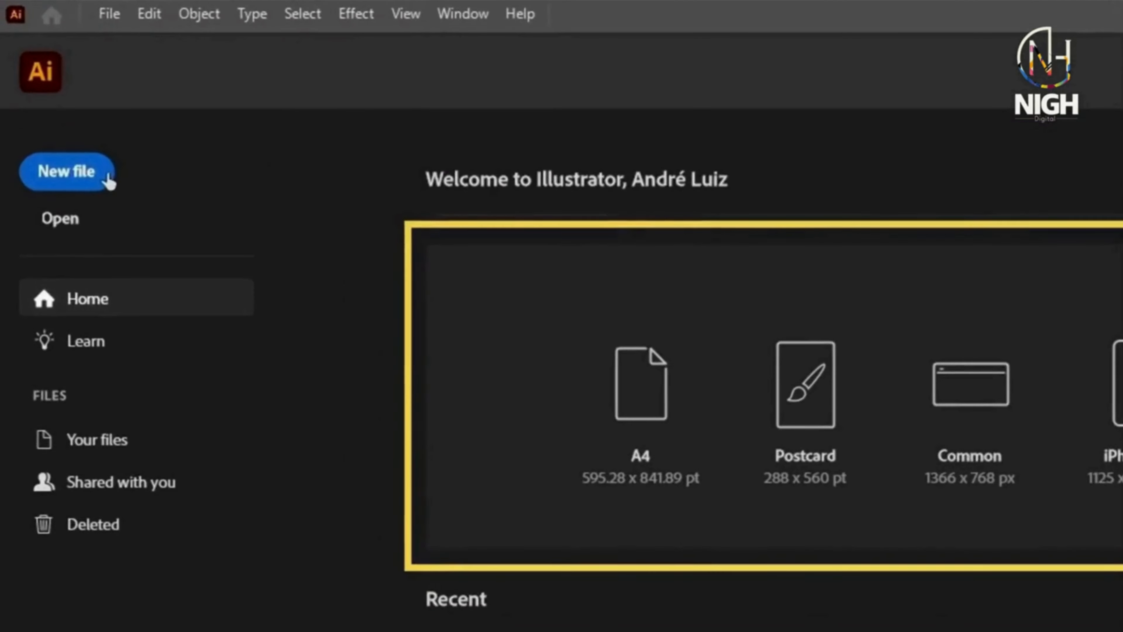
Create a new 1920 x 1080 px landscape document with pixel units, one artboard and RGB color mode
click(107, 177)
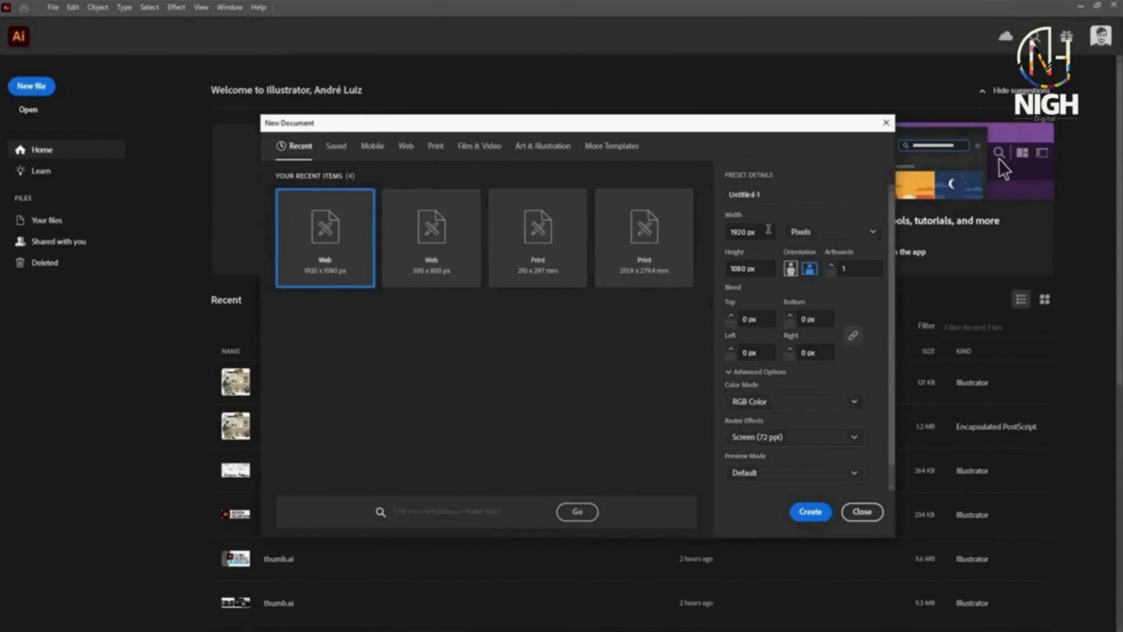
click(752, 232)
click(850, 234)
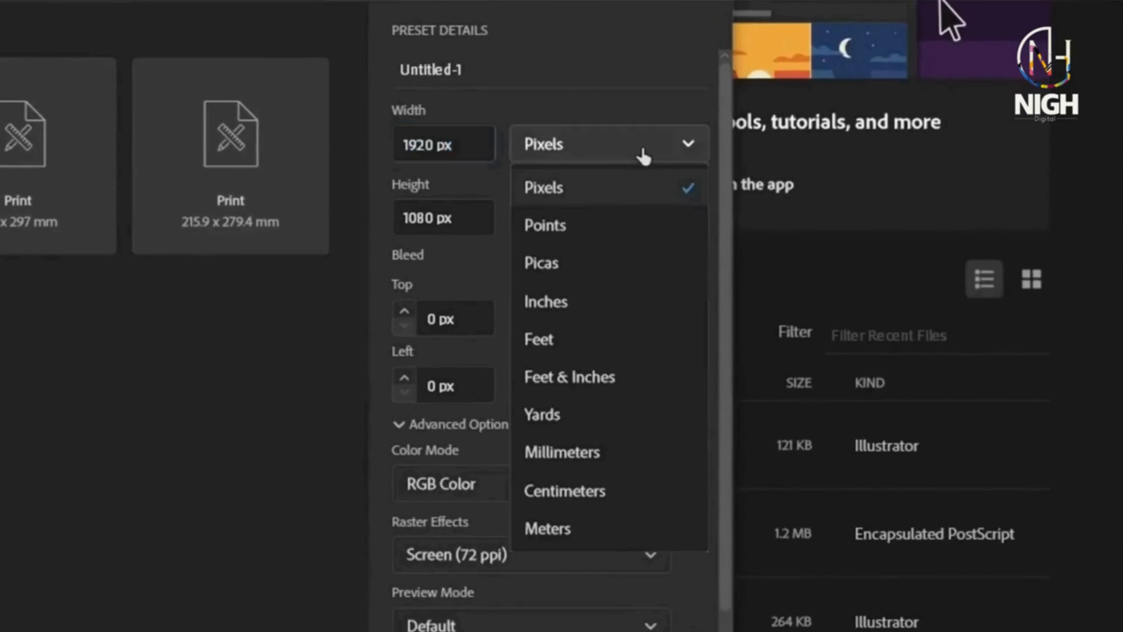
click(644, 155)
click(647, 217)
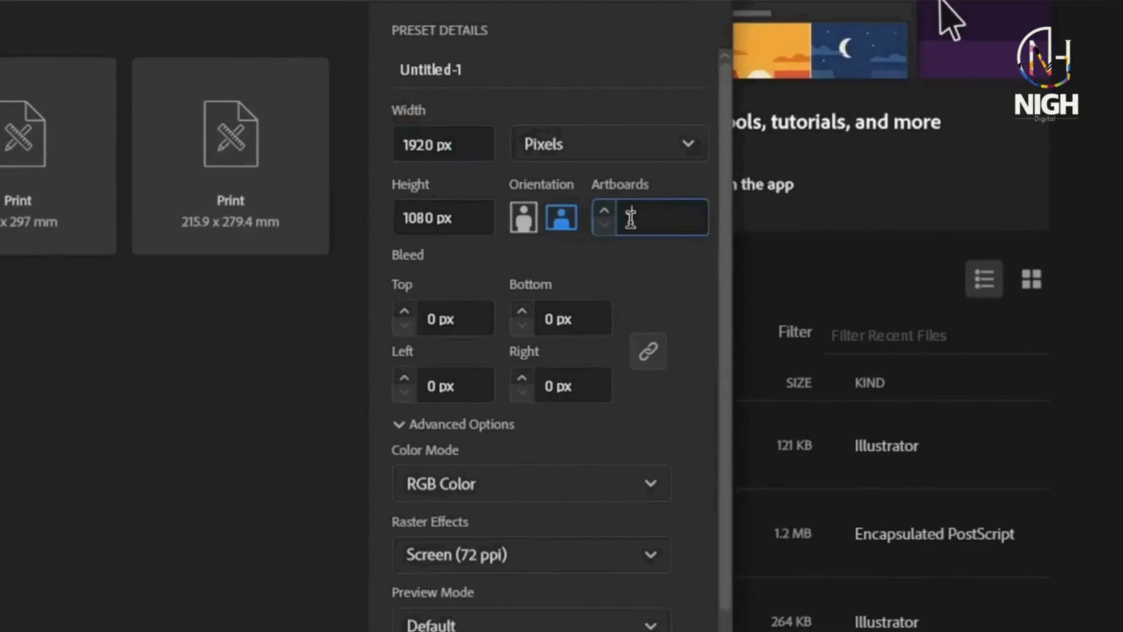
click(666, 255)
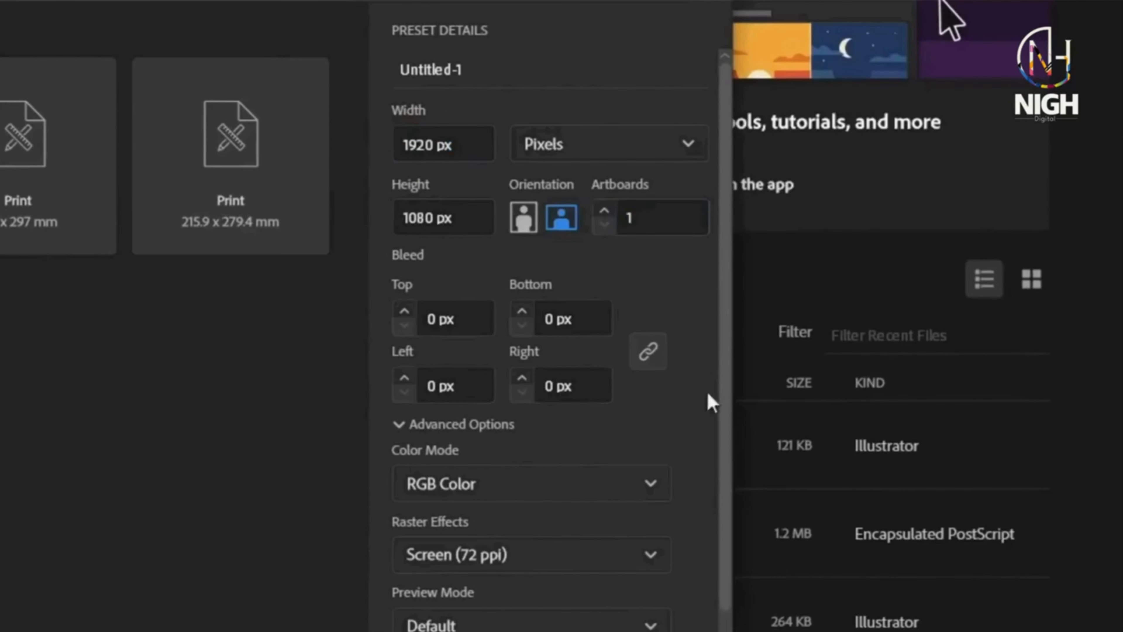
click(659, 494)
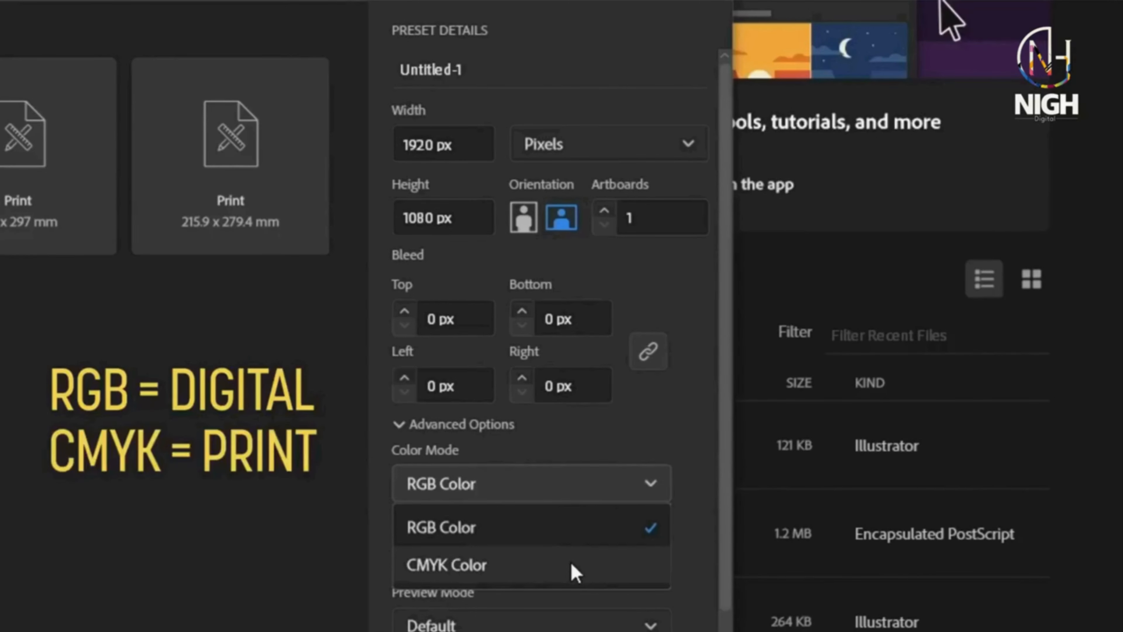
click(584, 534)
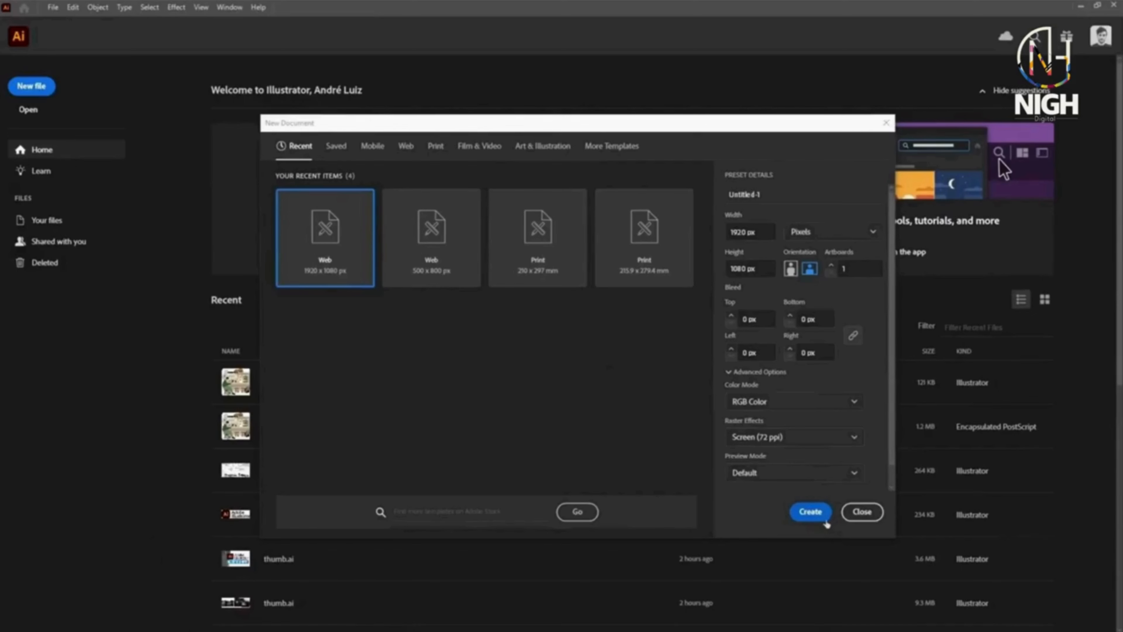
click(828, 520)
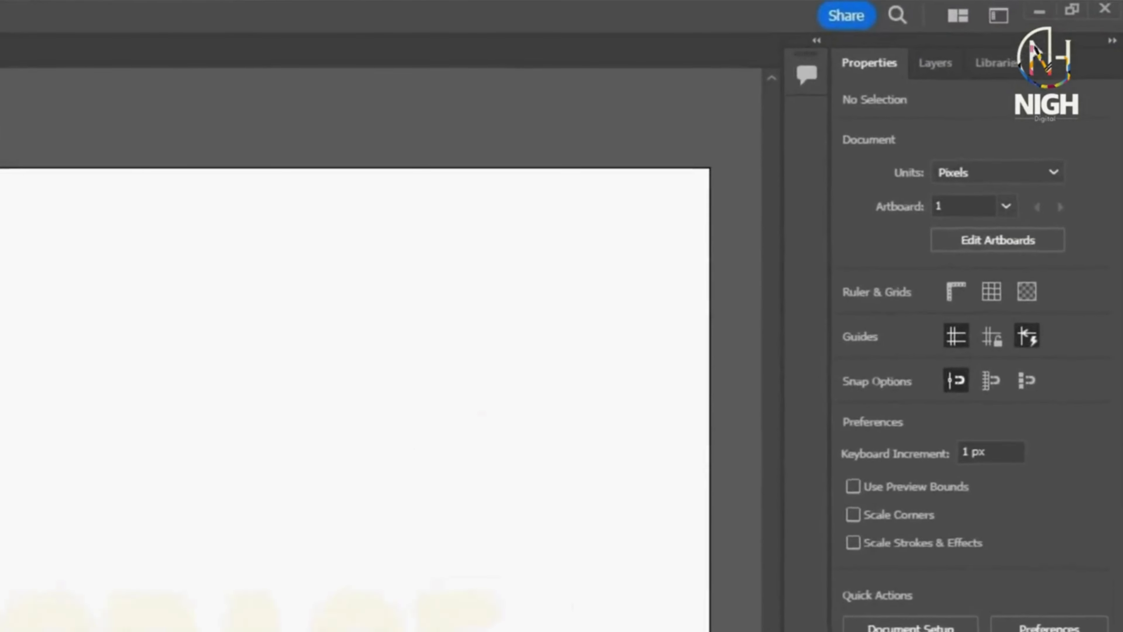
Switch the workspace to Essentials Classic
click(1008, 23)
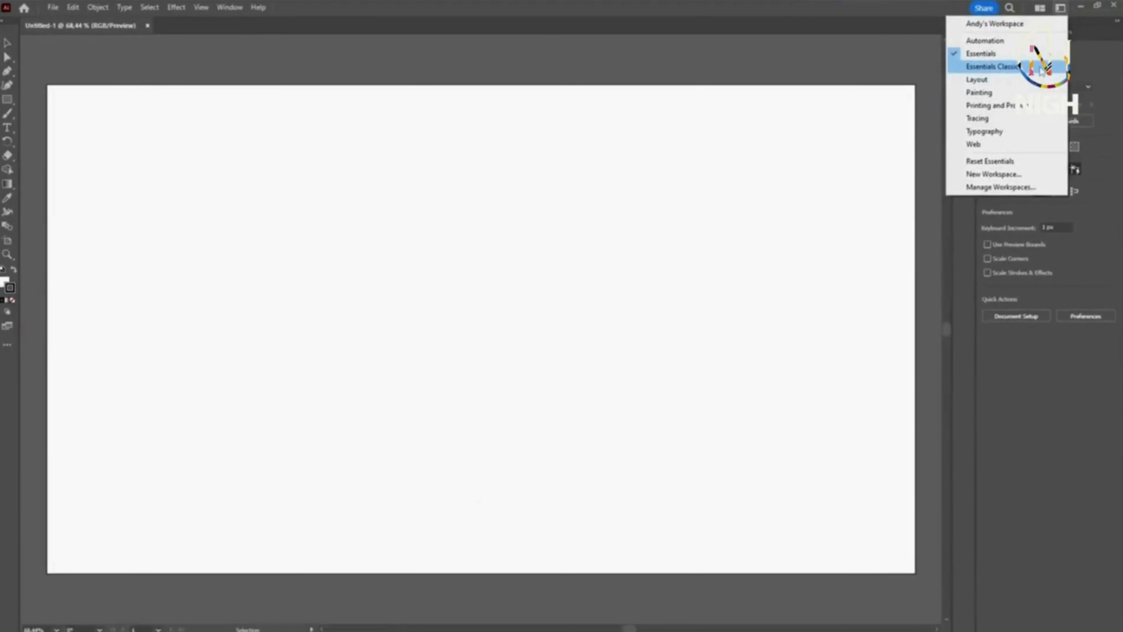
click(1019, 67)
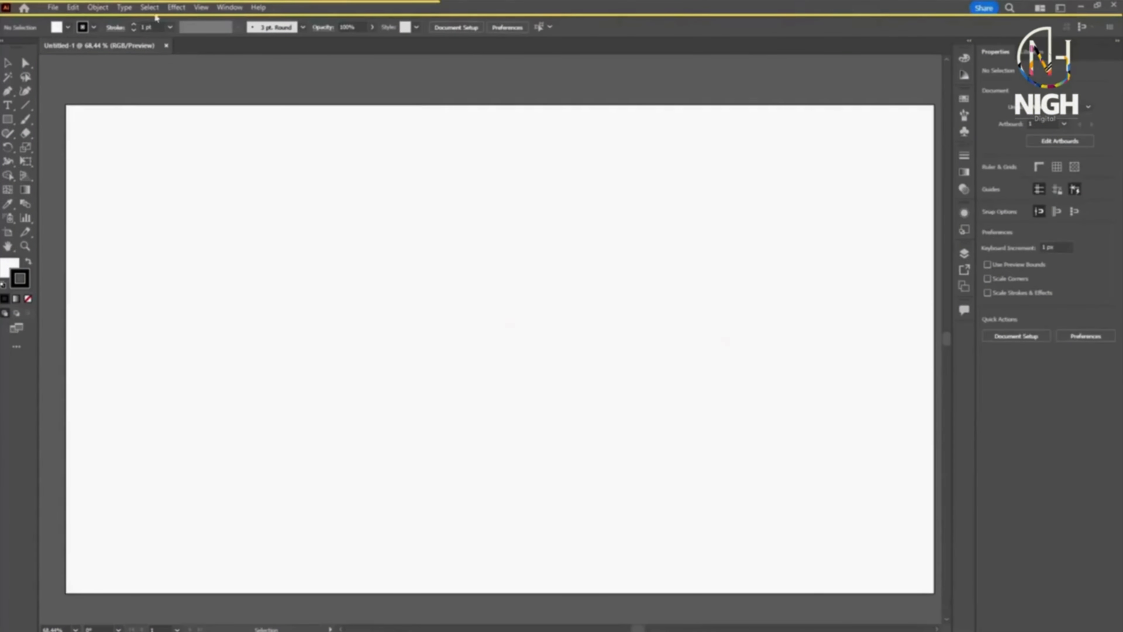
Look through the application's menus, the control options for the Type tool, and the available shape tools
click(55, 8)
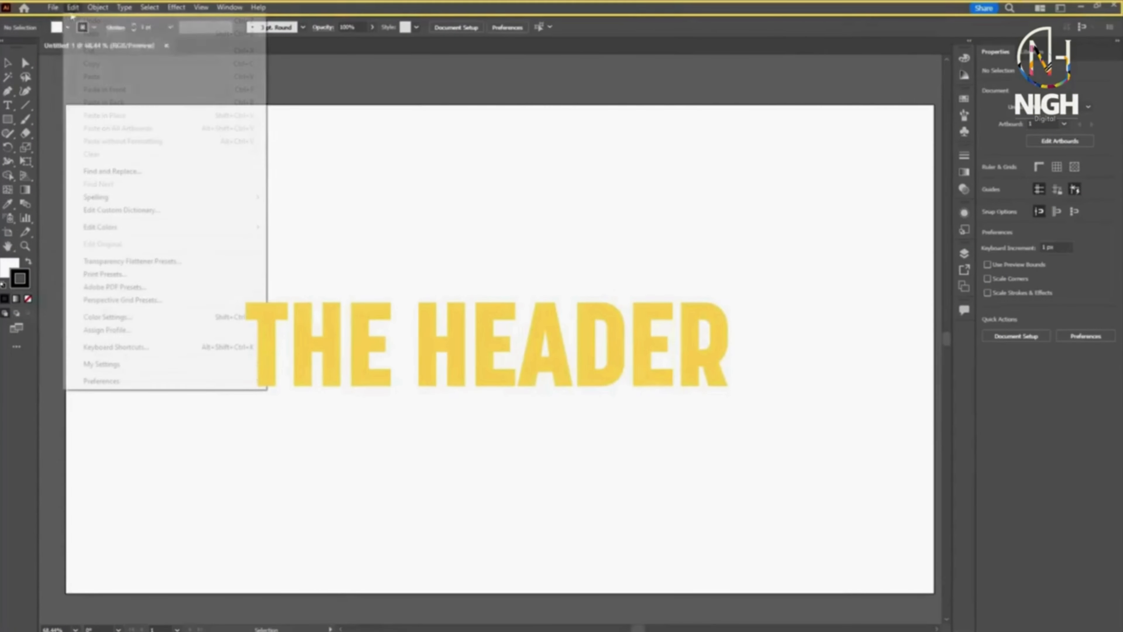
mouse_move(102, 12)
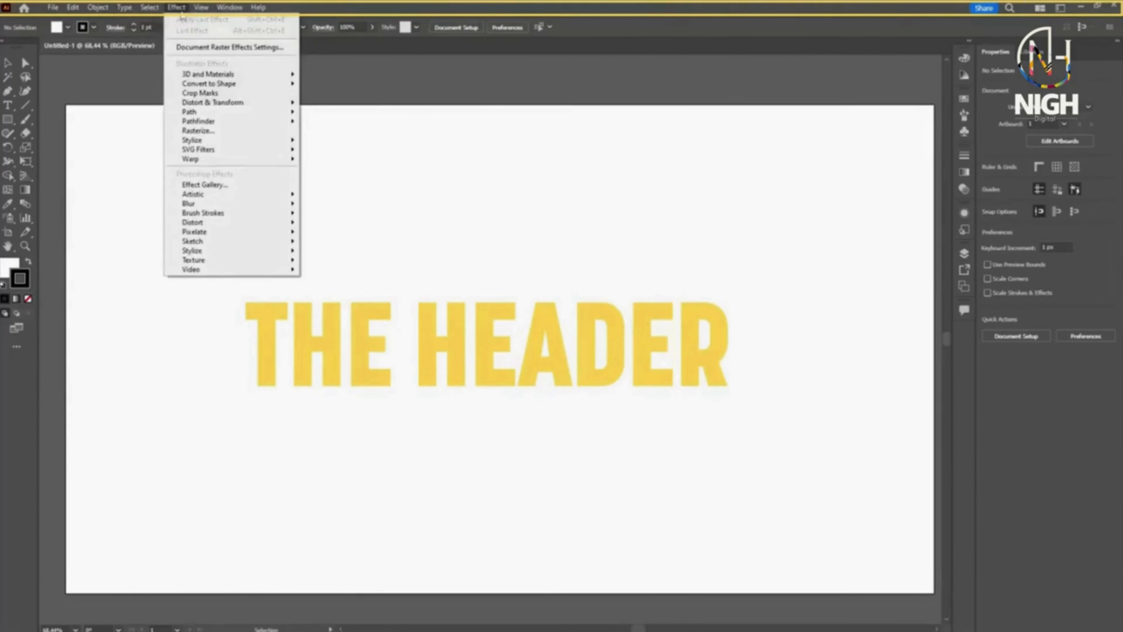
mouse_move(201, 13)
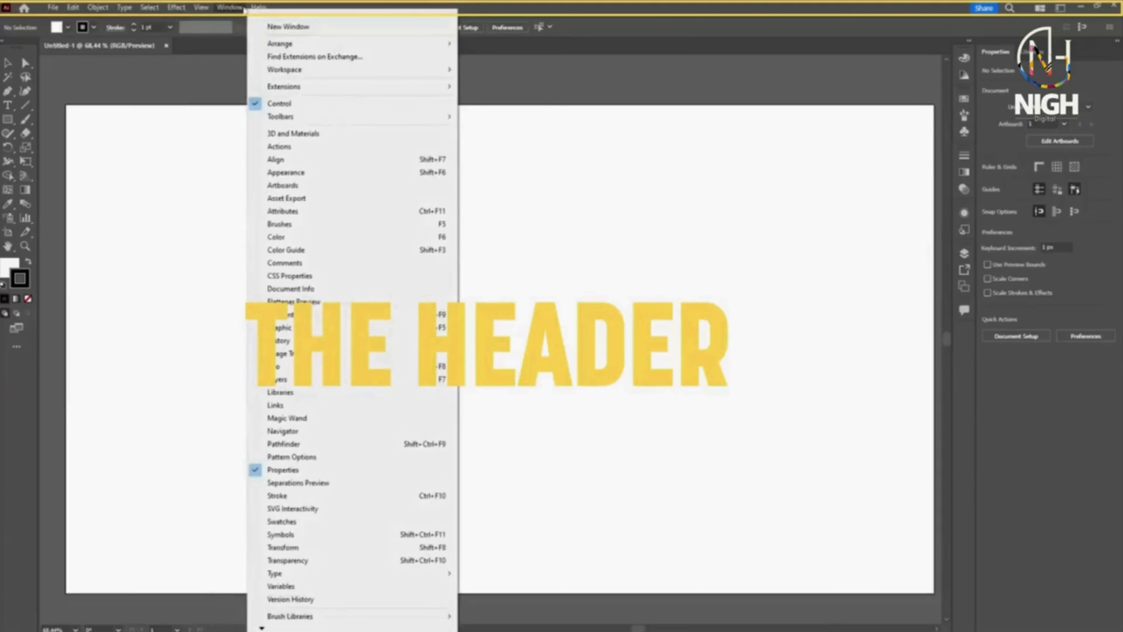
click(287, 9)
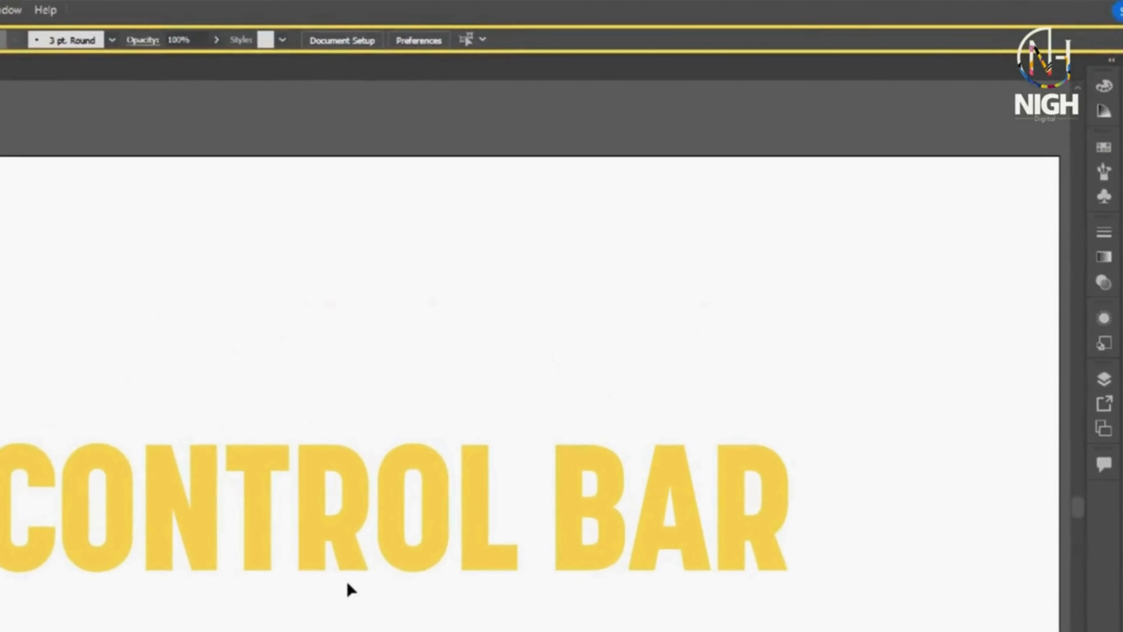
key(t)
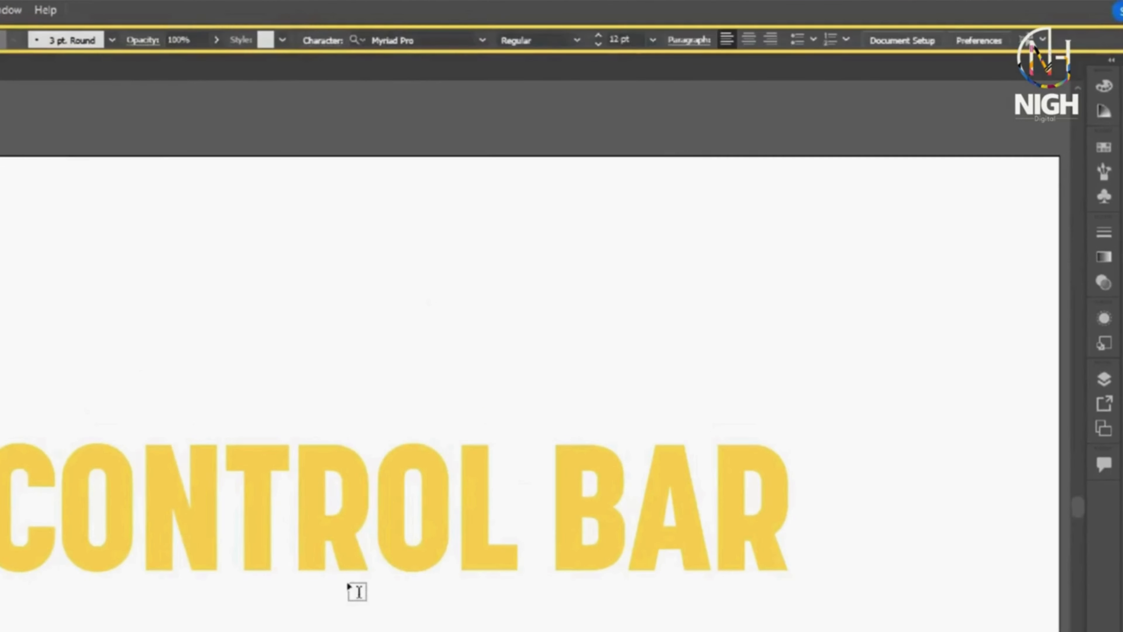
key(v)
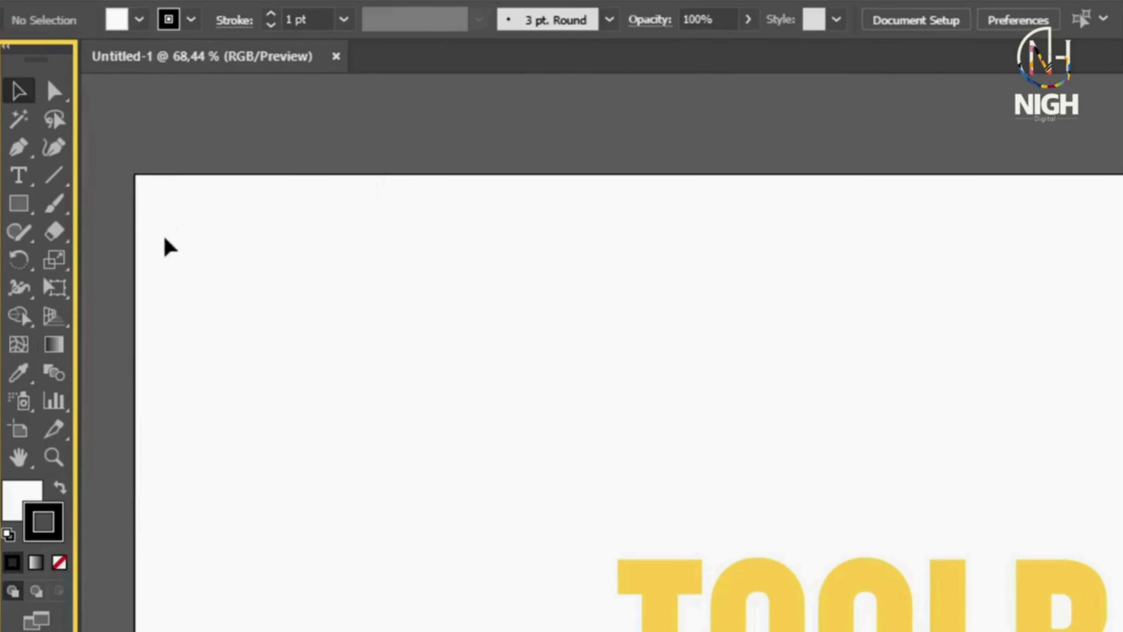
click(28, 207)
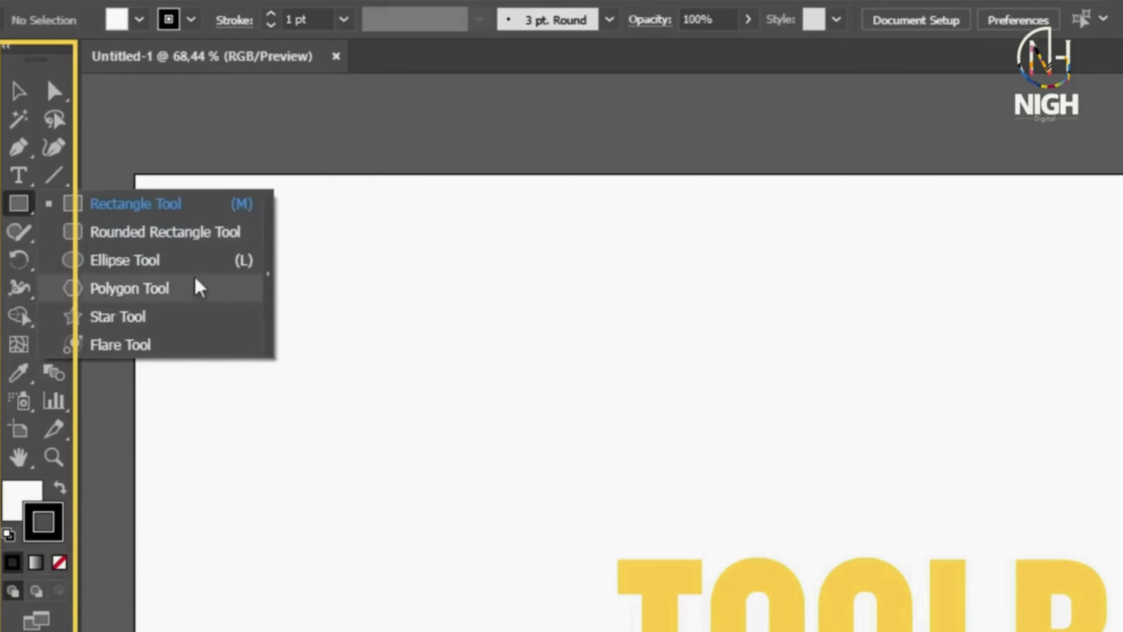
click(18, 91)
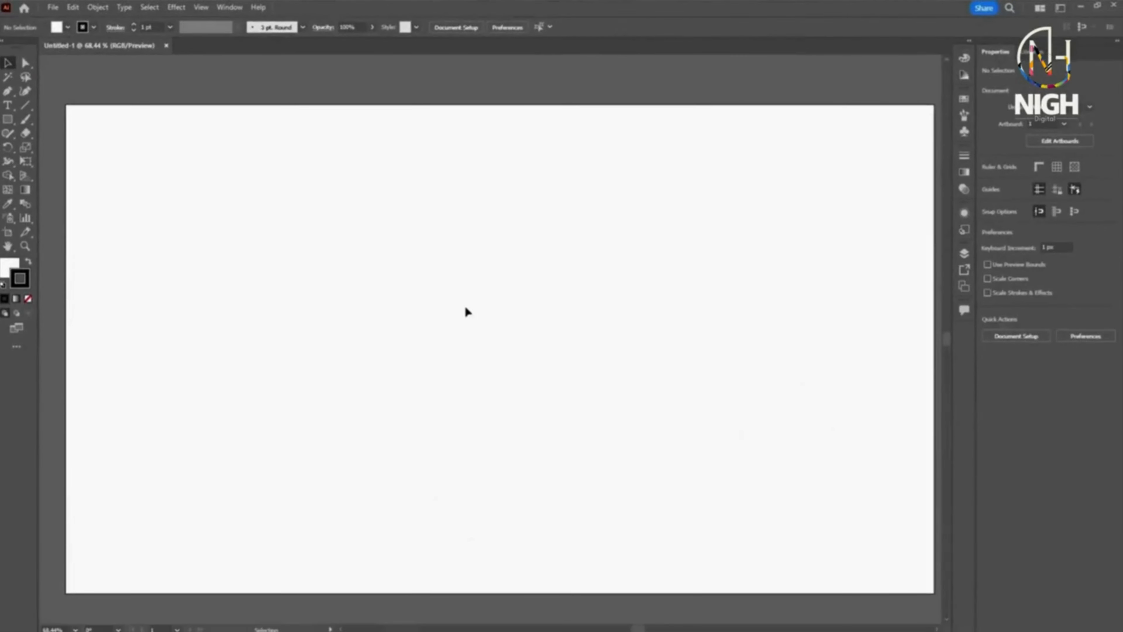
Examine the docked Color, Swatches, Gradient and Appearance panels, the list of available panels, and the expanded panel dock
click(965, 58)
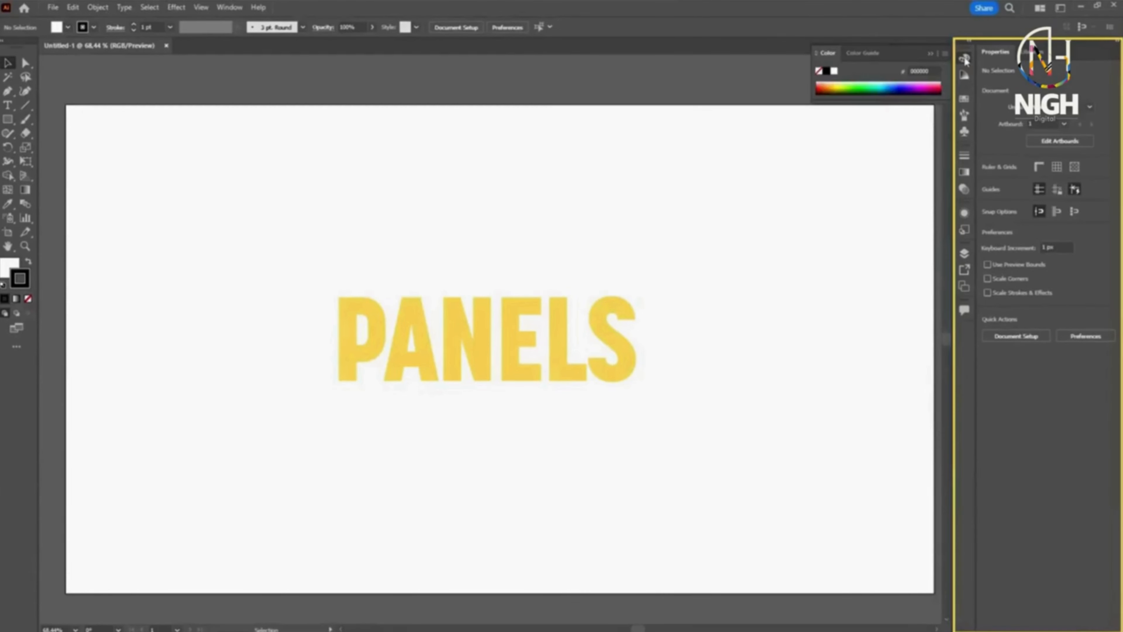
click(966, 100)
click(967, 175)
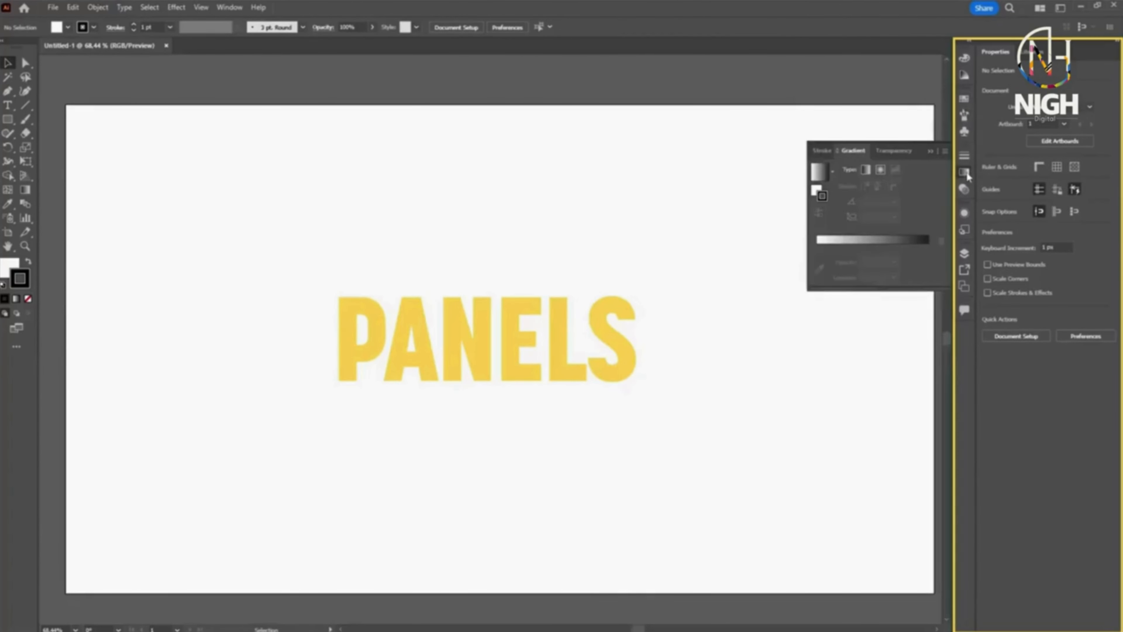
click(965, 214)
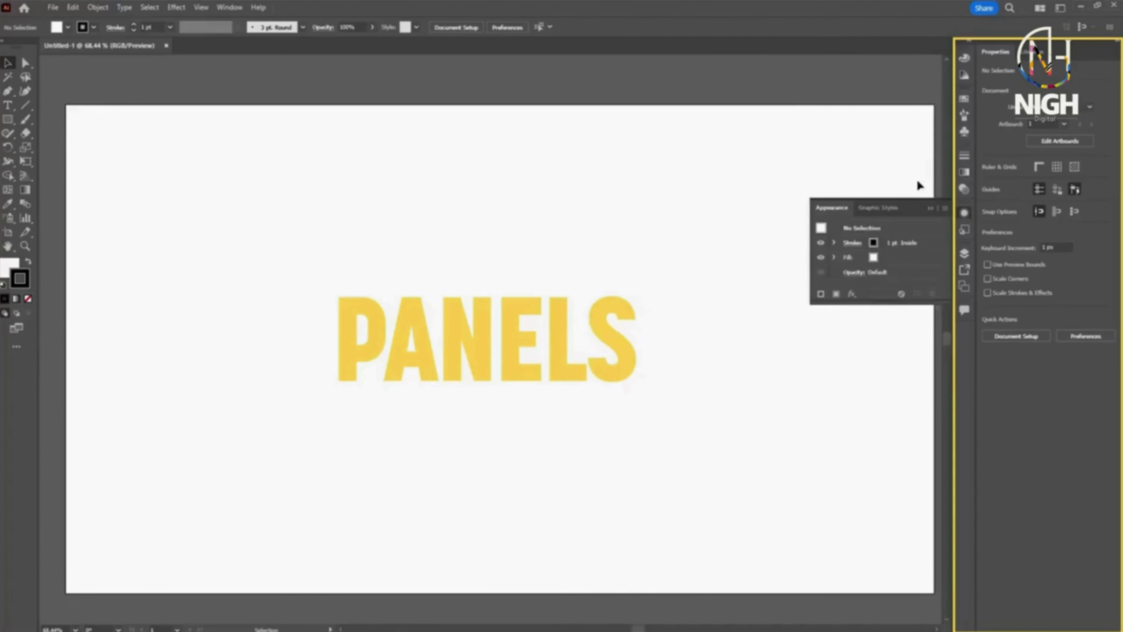
click(965, 213)
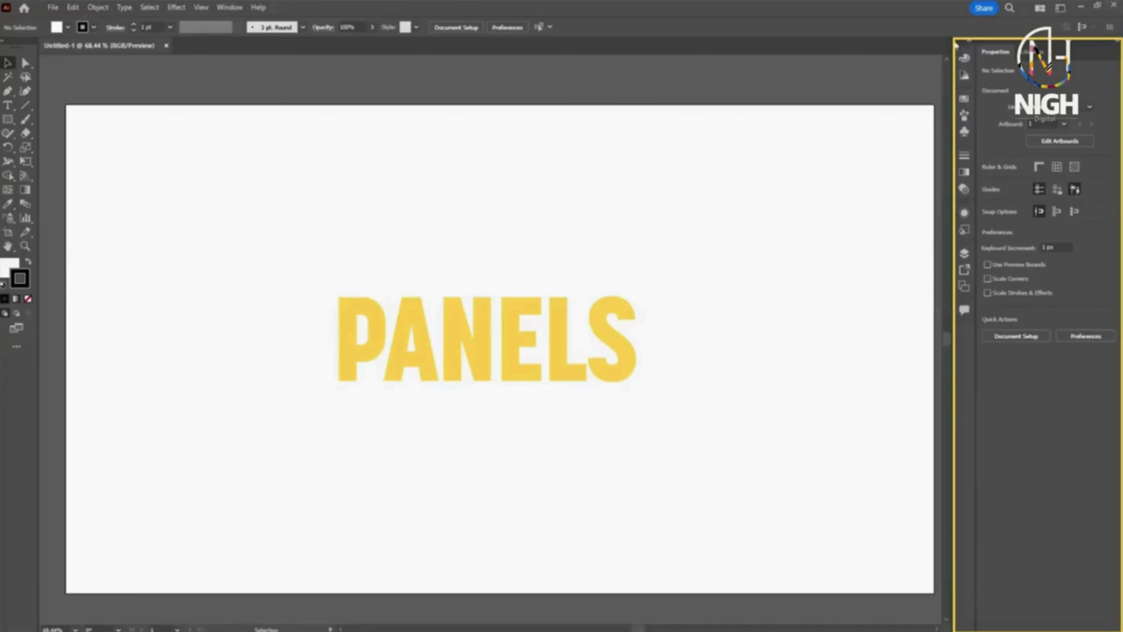
click(239, 9)
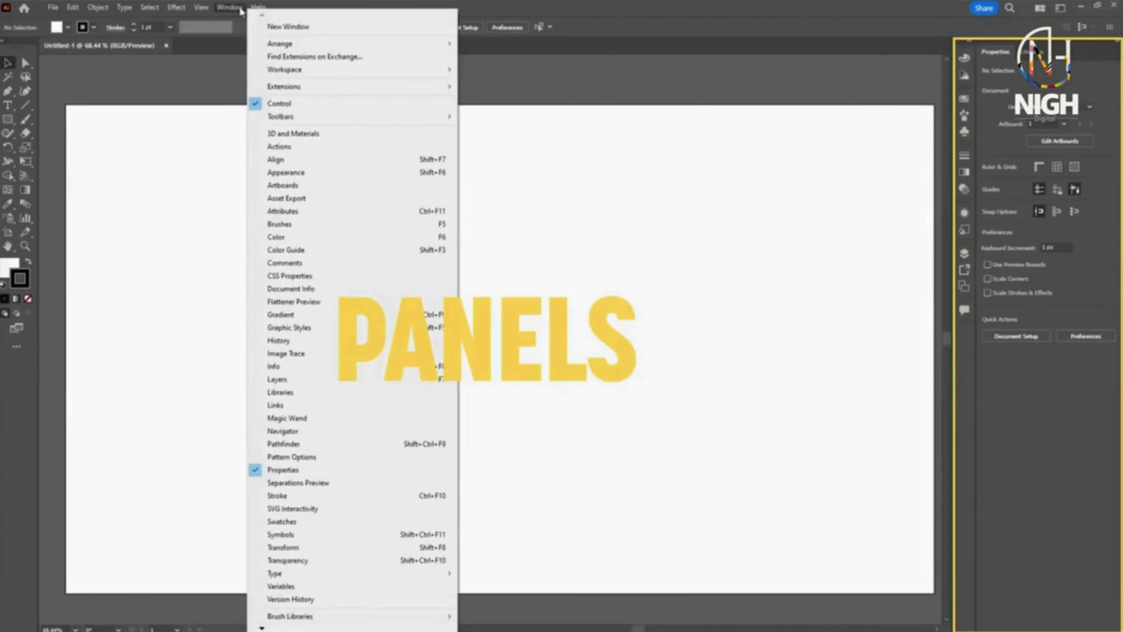
click(241, 11)
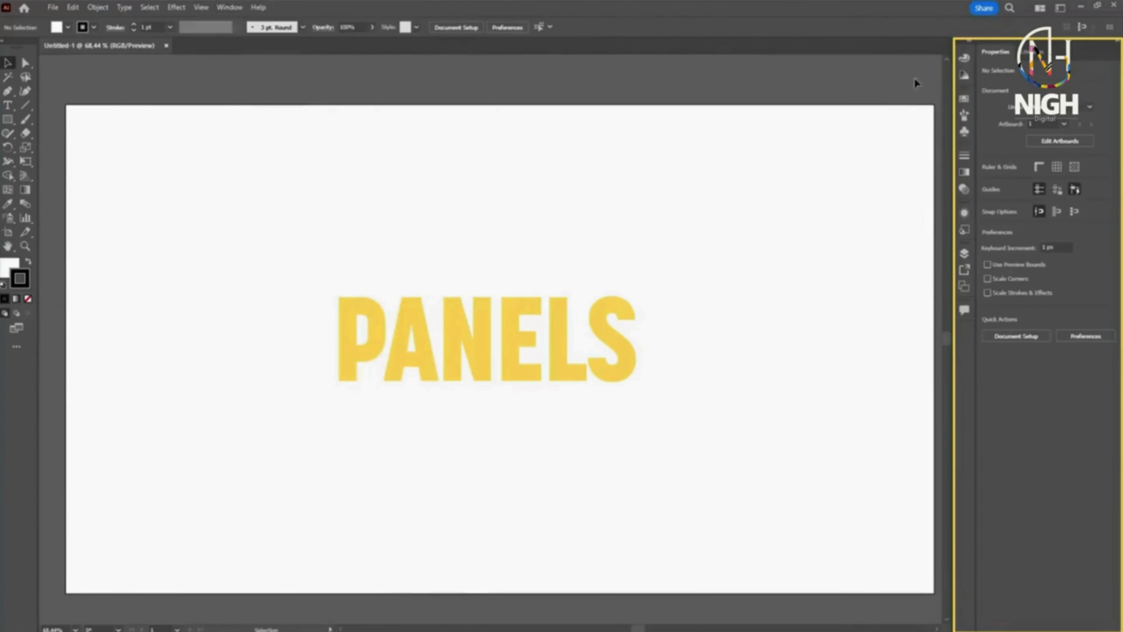
click(971, 47)
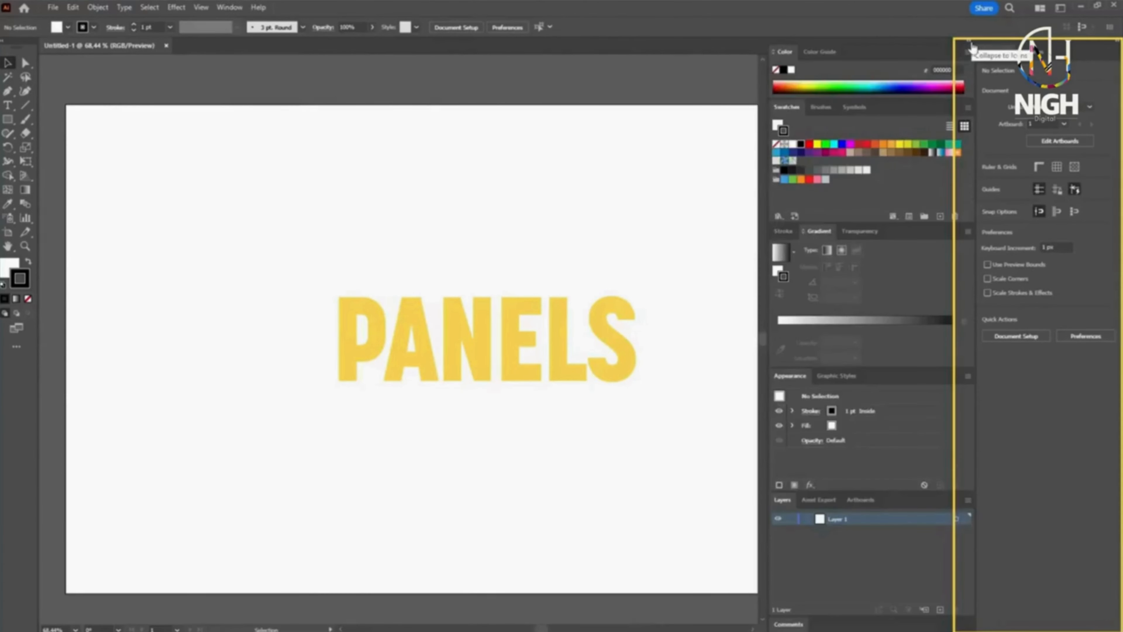
click(971, 47)
click(971, 47)
click(971, 47)
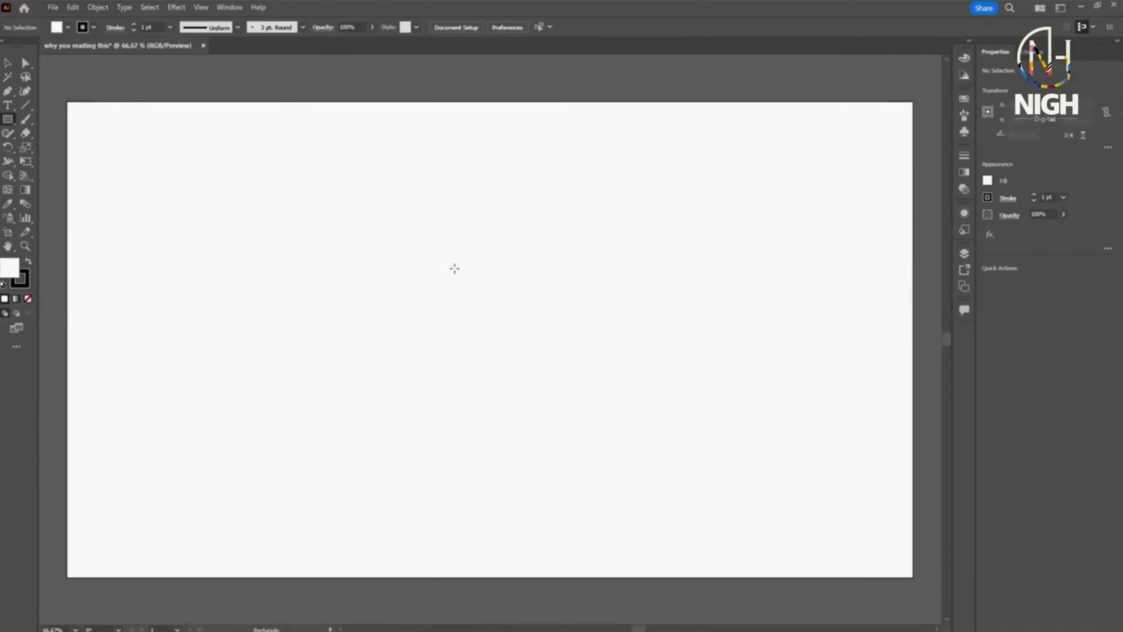
Draw a rectangle about 429 x 300 px in the upper-left part of the artboard with the Rectangle tool
click(8, 119)
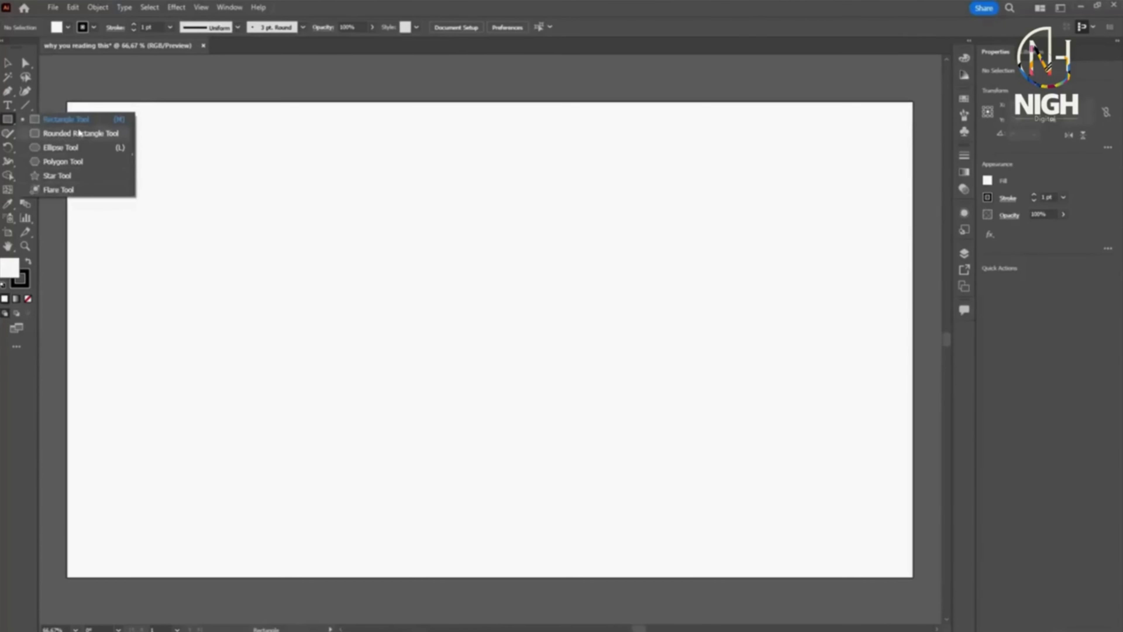
click(79, 120)
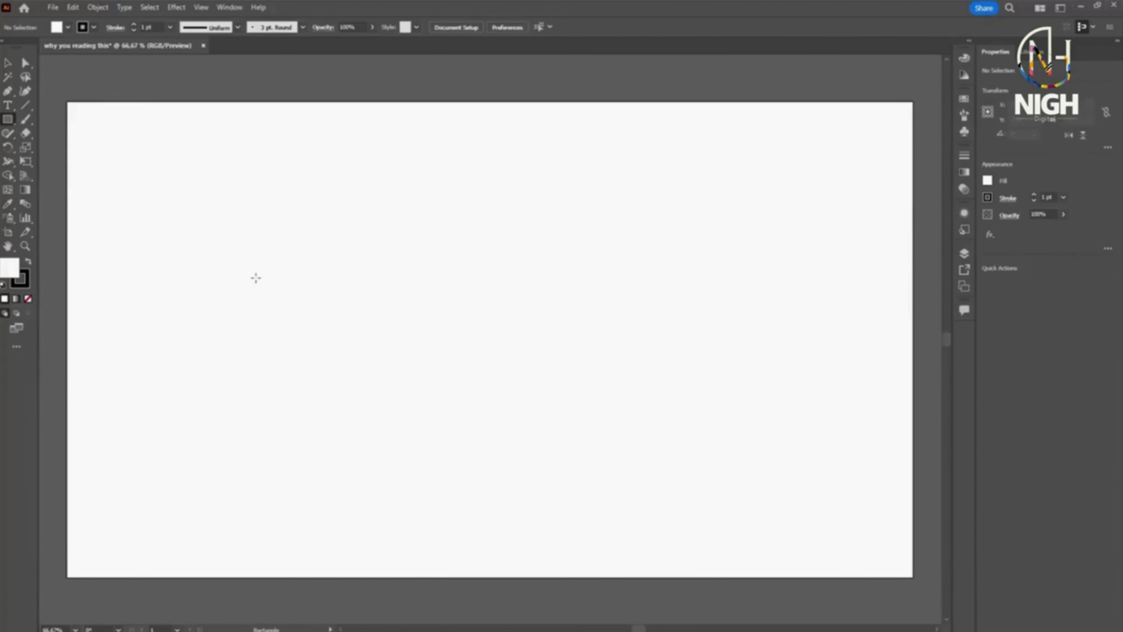
drag(152, 203, 343, 336)
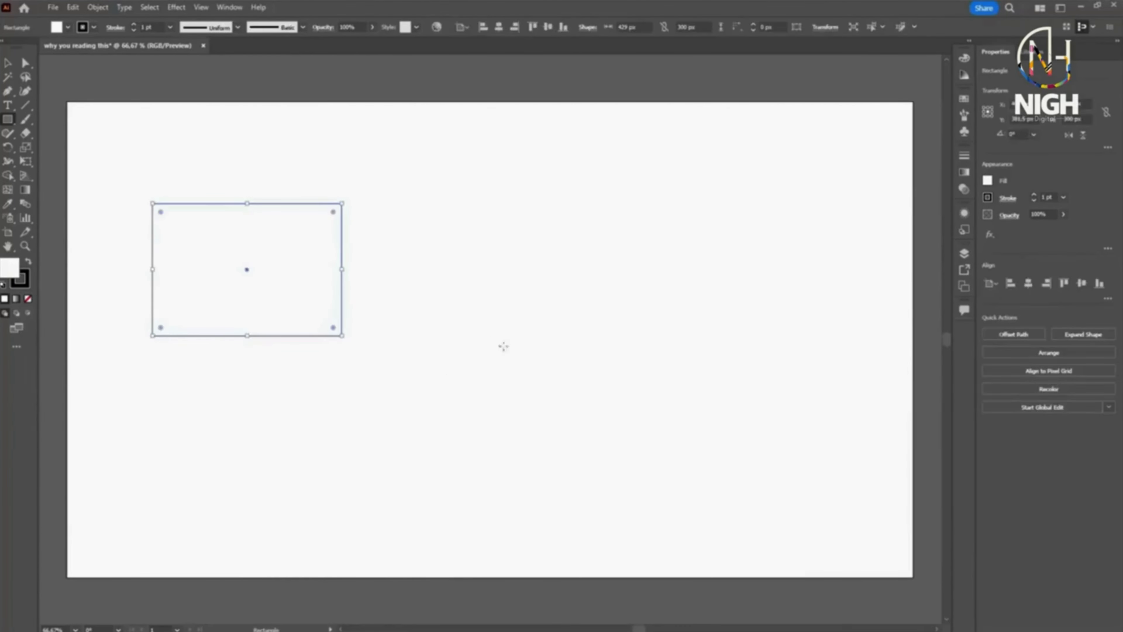
Create a 500 x 500 px square by exact dimensions on the right half of the artboard
click(527, 268)
text(500)
key(Tab)
text(500)
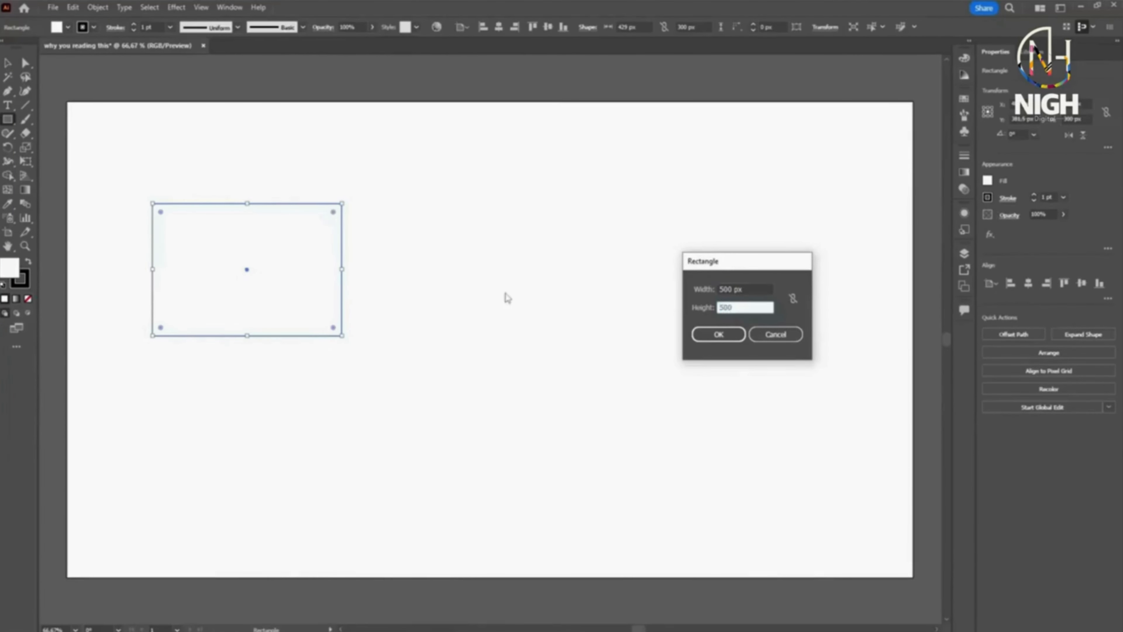
key(Tab)
key(Return)
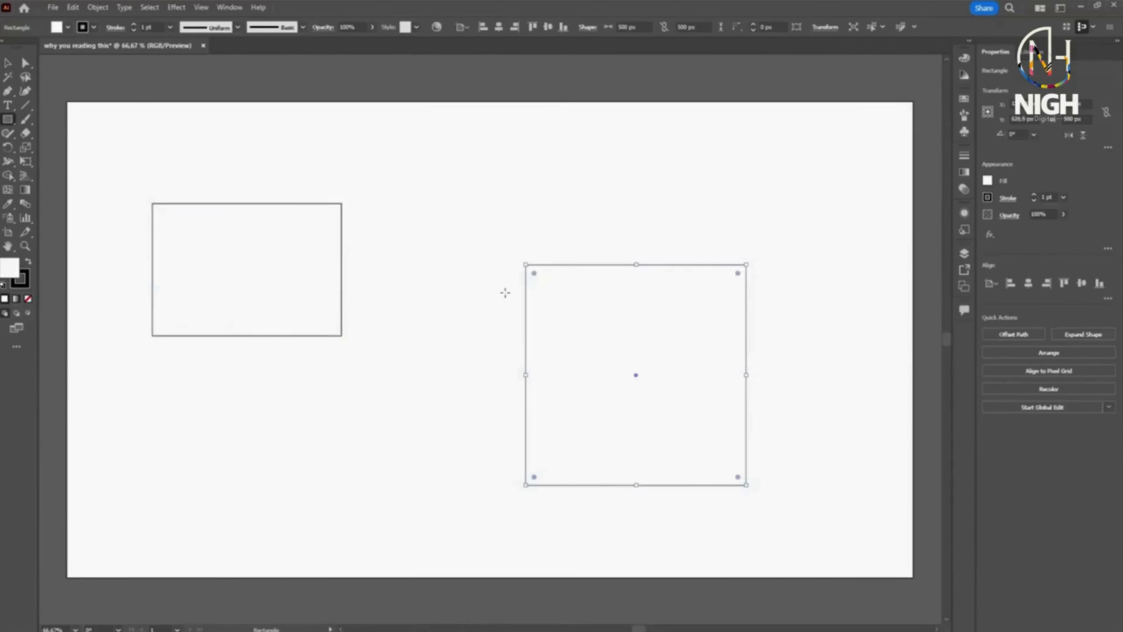
Draw a smaller square near the artboard's upper middle and a circle below it
drag(392, 151, 494, 253)
key(l)
drag(322, 370, 482, 492)
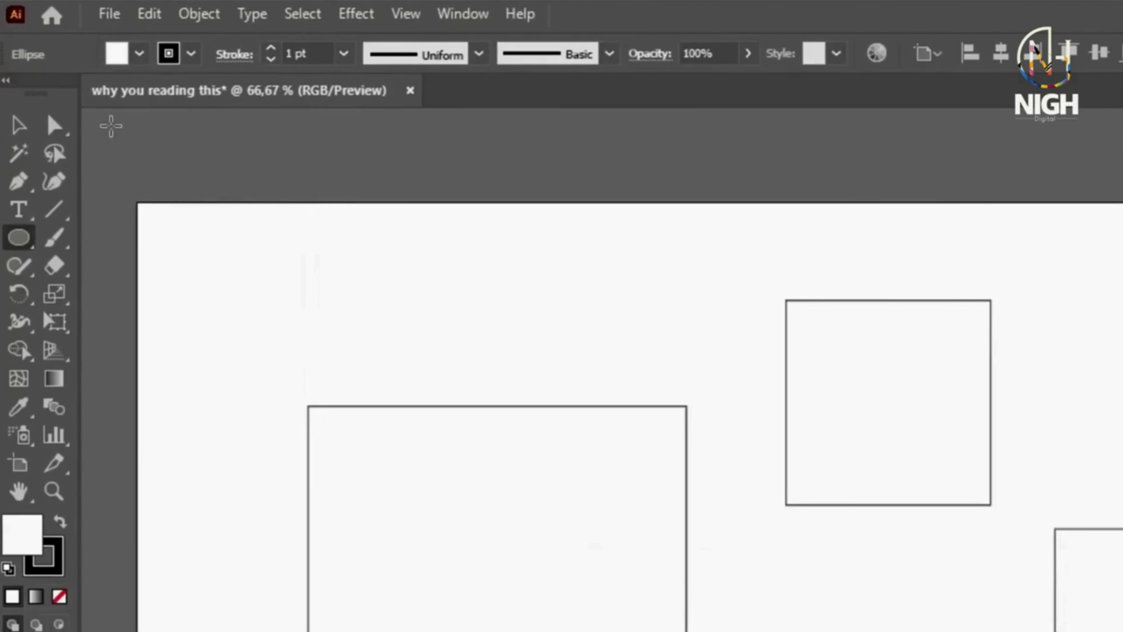
key(v)
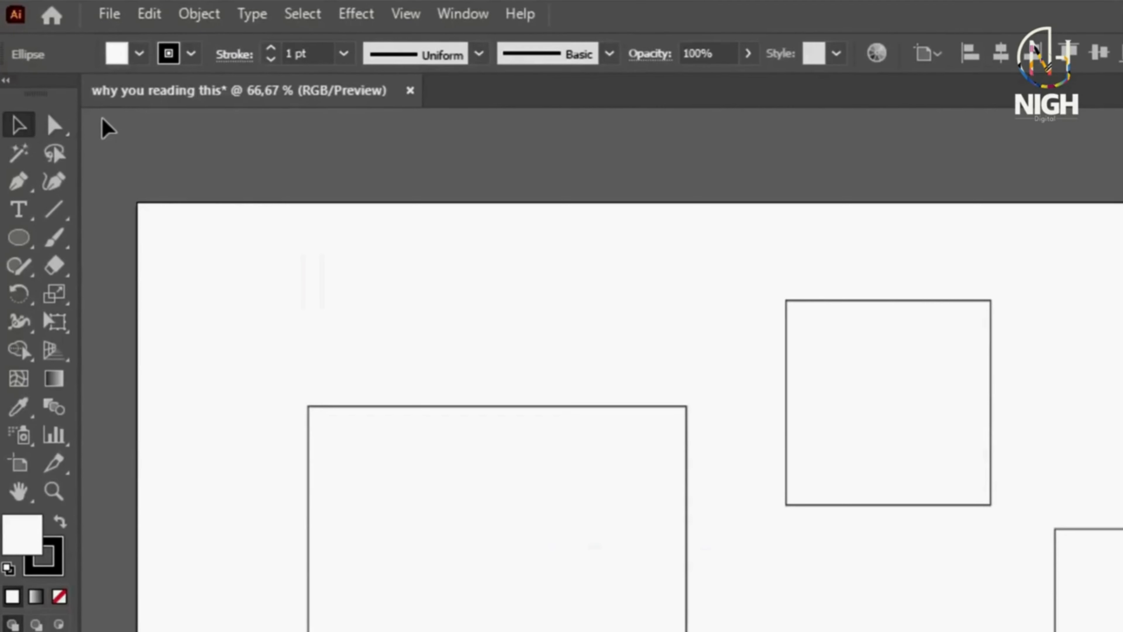
key(a)
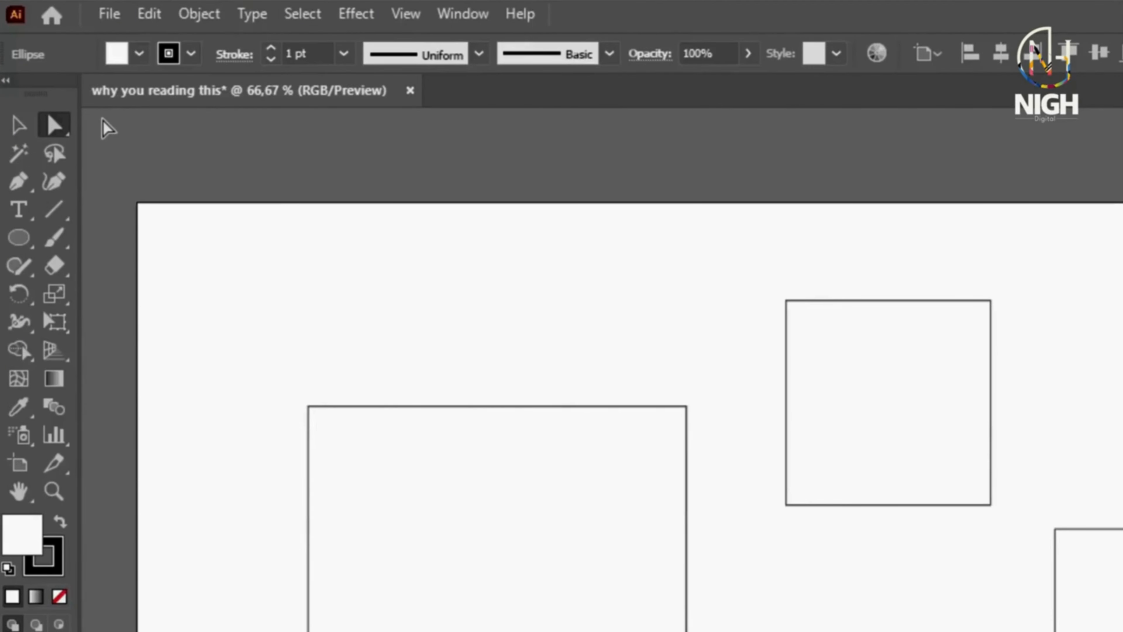
key(v)
key(a)
Move the wide rectangle slightly up and to the left with the Selection tool
key(v)
click(284, 250)
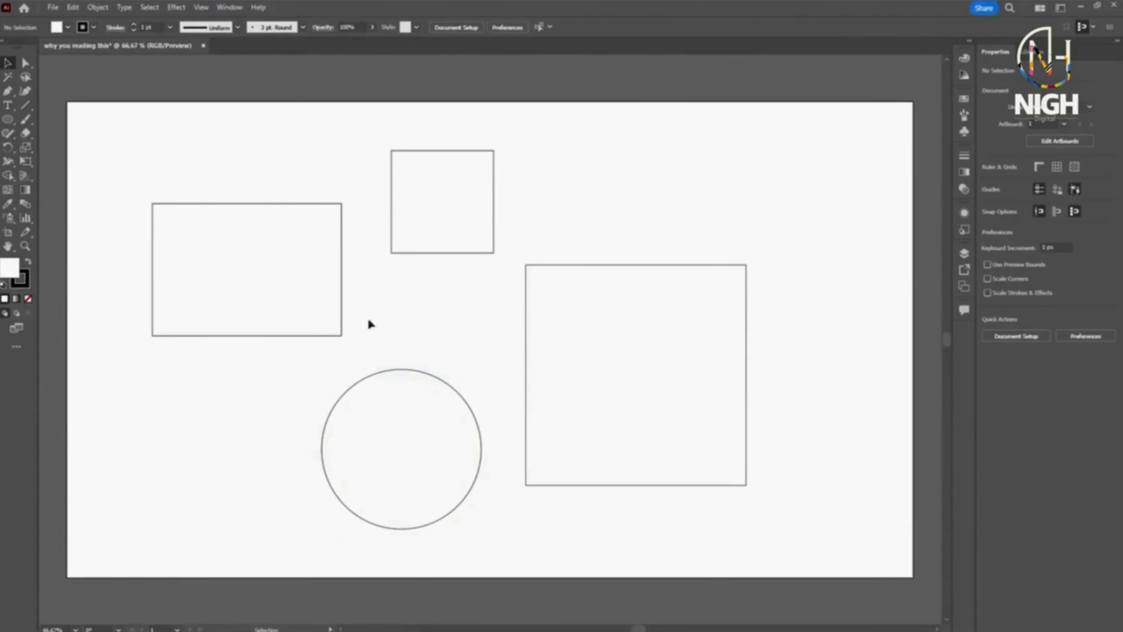
drag(288, 275, 262, 250)
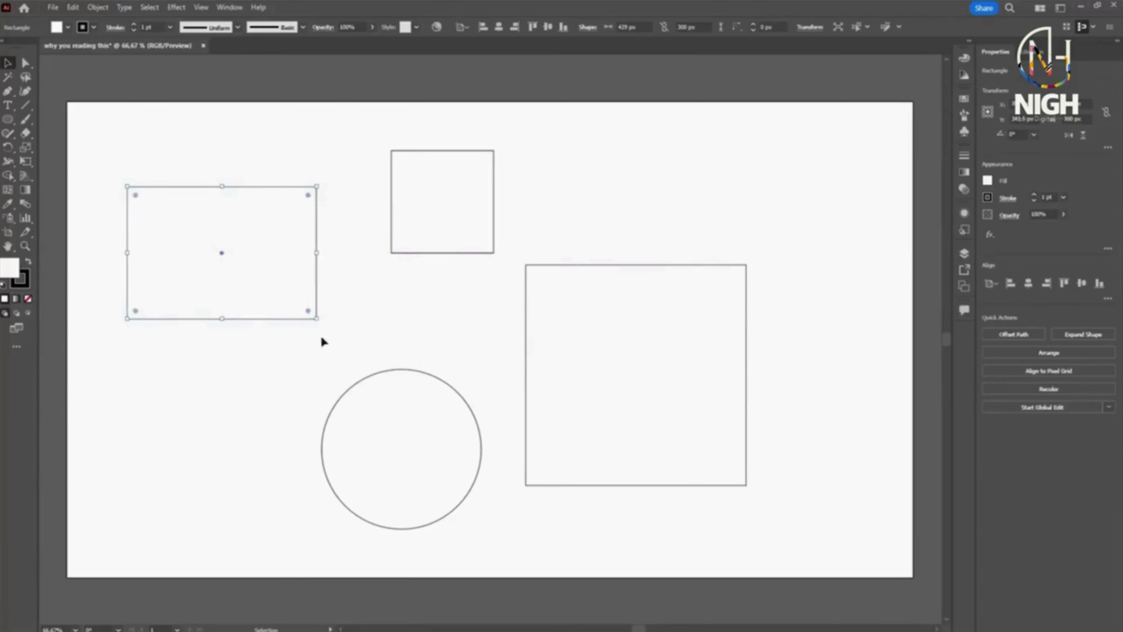
Rotate the wide rectangle counterclockwise by about 30 degrees
drag(322, 326, 346, 266)
Scale the small square down to about 223 x 223 px and place a duplicate of it above the large square
click(448, 231)
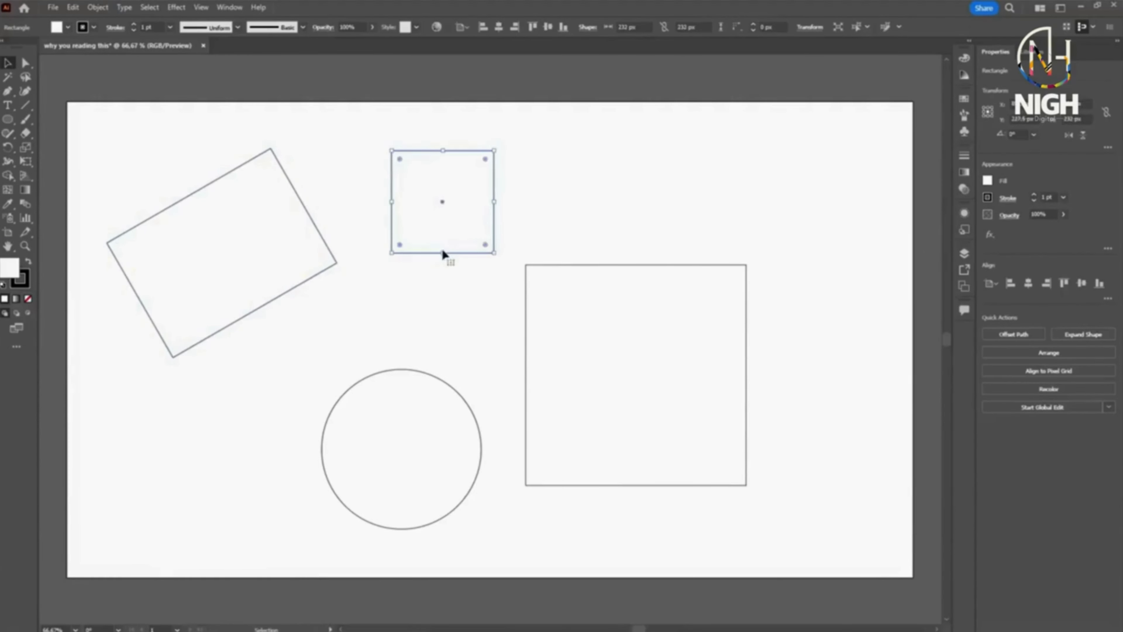
drag(494, 253, 489, 286)
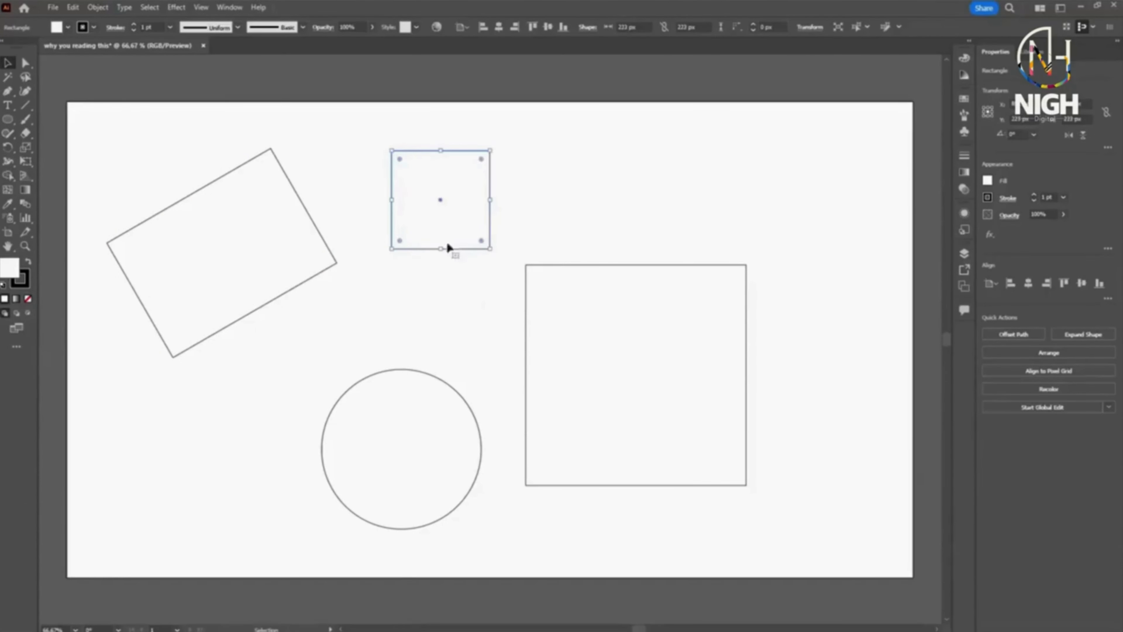
drag(448, 217, 676, 202)
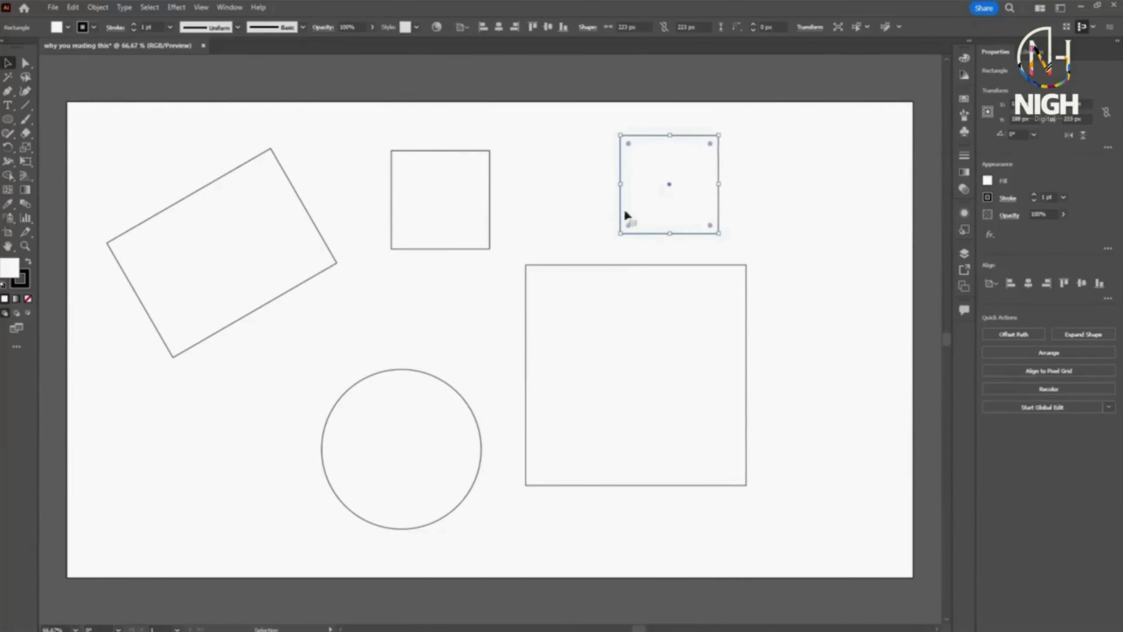
click(561, 224)
Select individual anchor points with the Direct Selection tool: the large square's top-left corner and the circle's top anchor
key(a)
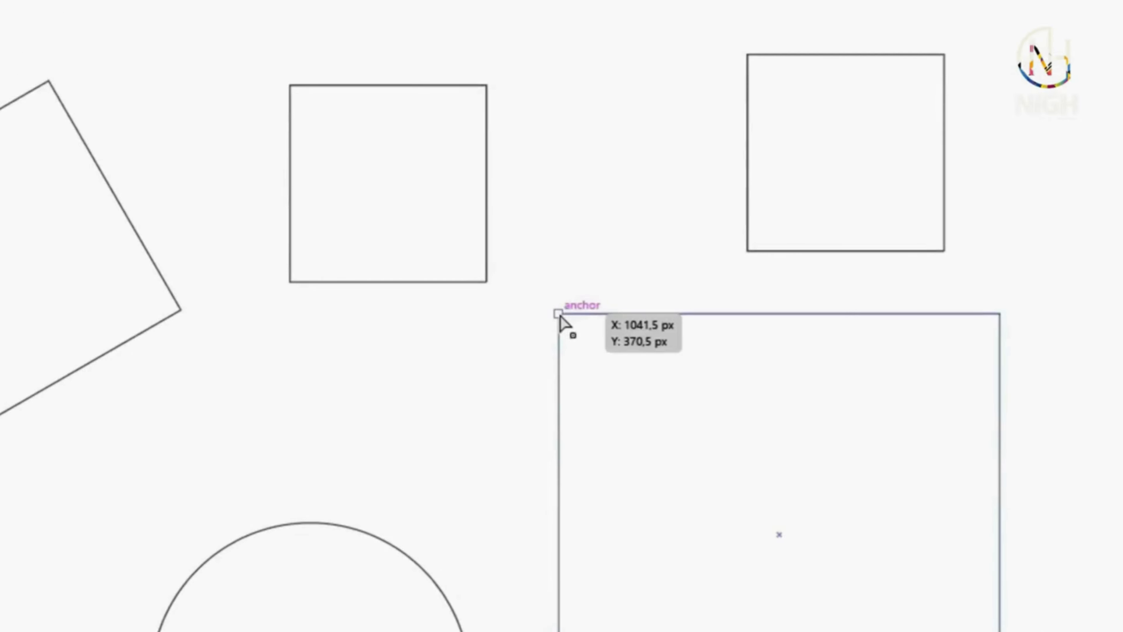
click(559, 314)
click(684, 404)
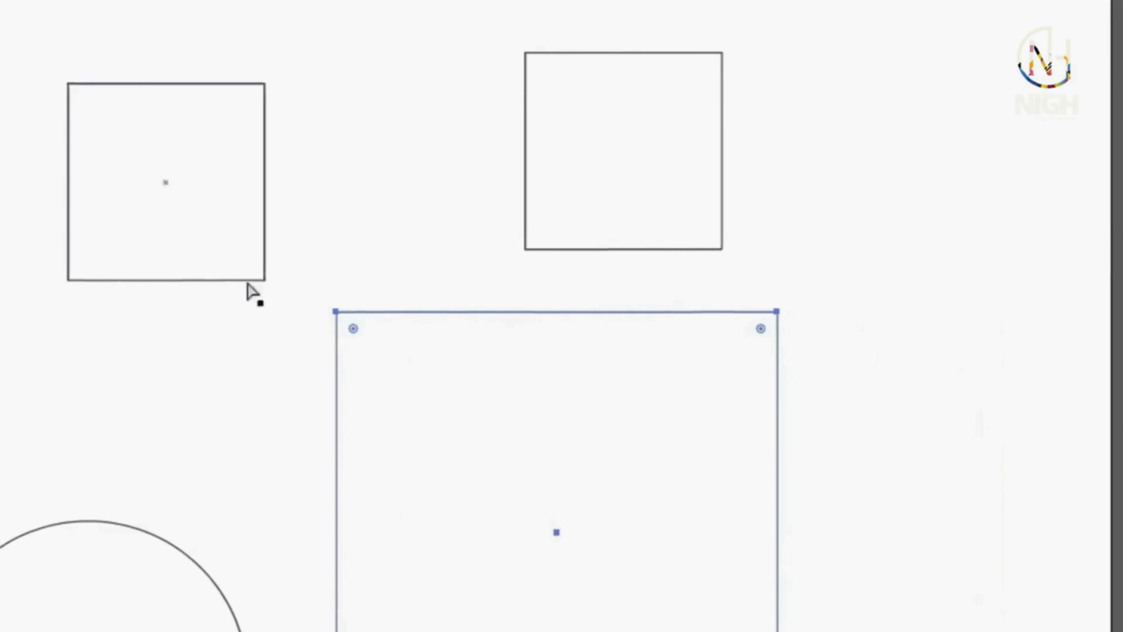
click(88, 522)
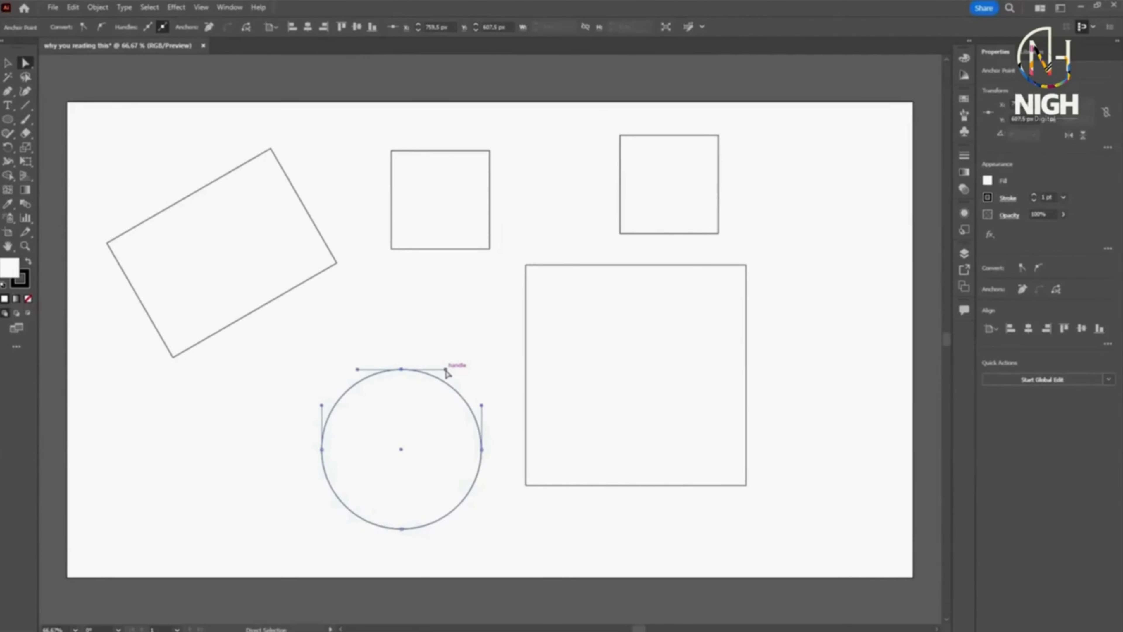
Clear the artboard by deleting all of the practice shapes
click(454, 317)
key(ctrl+a)
key(Delete)
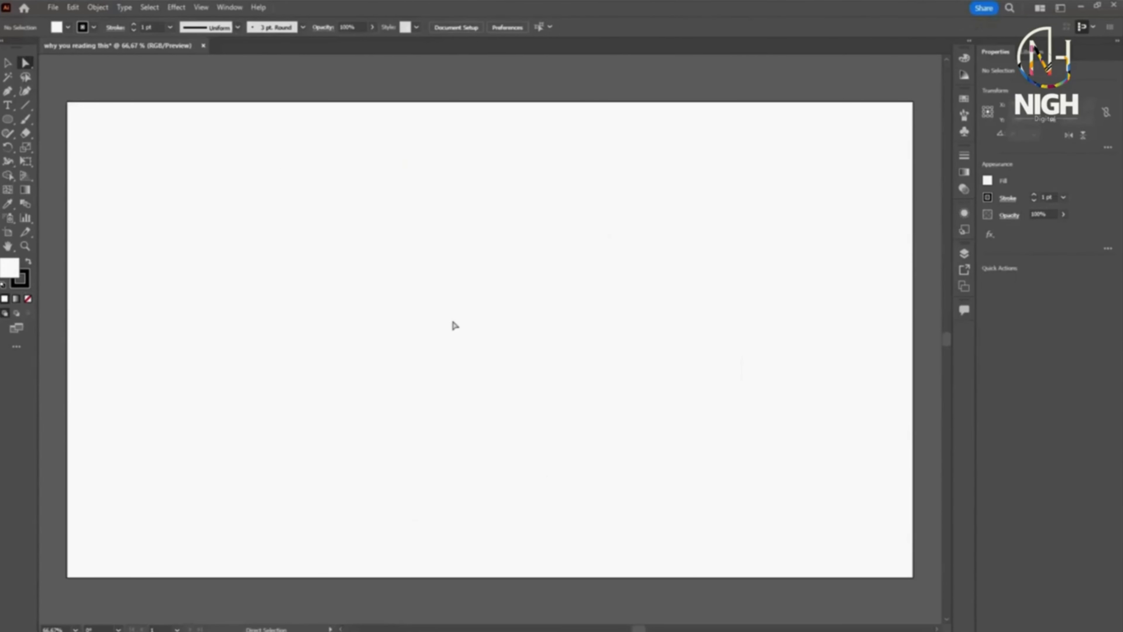
Draw a circle about 651 x 651 px near the middle of the artboard with the Ellipse tool and deselect it
key(l)
drag(347, 211, 634, 413)
key(a)
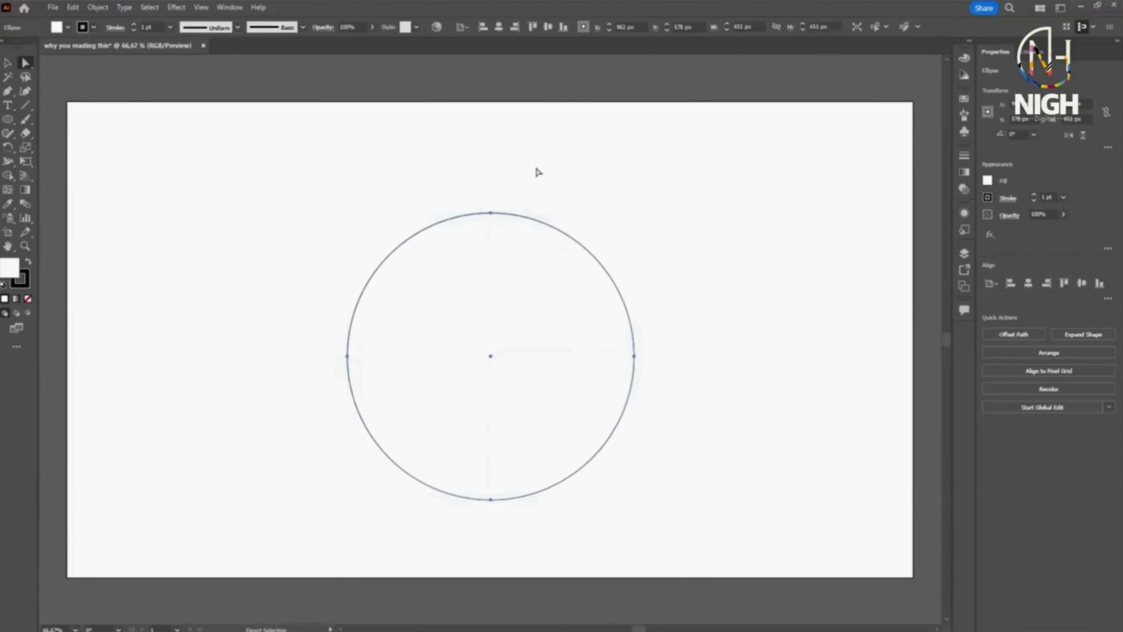
click(544, 180)
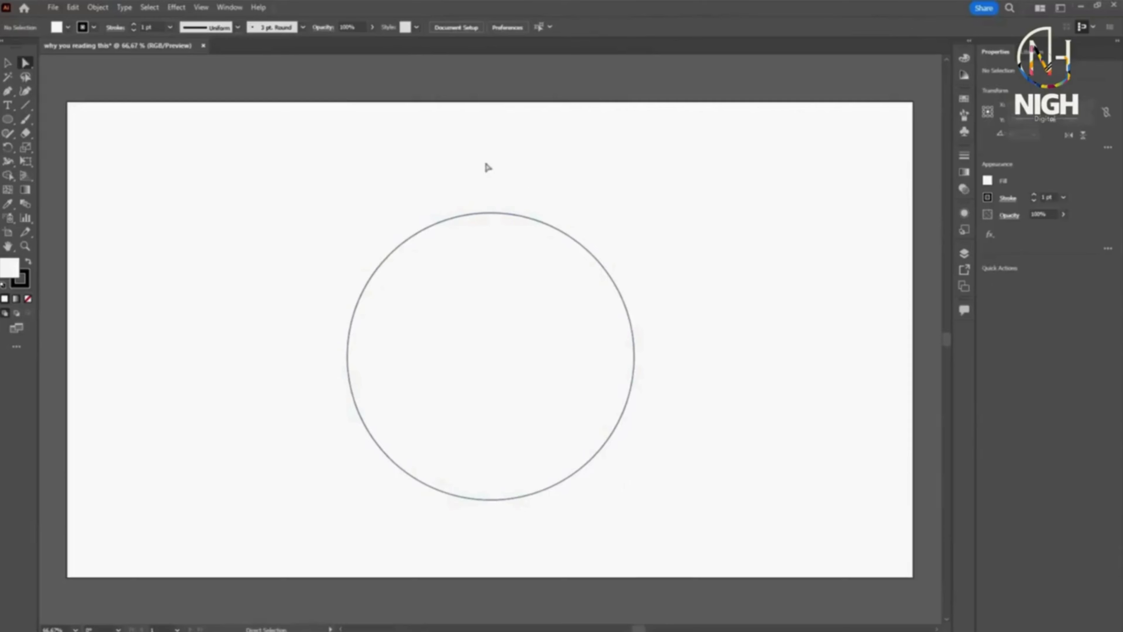
Reshape the circle's upper part by shifting its top anchor slightly left, tilting the right handle upward and bulging the upper-right curve outward
click(492, 214)
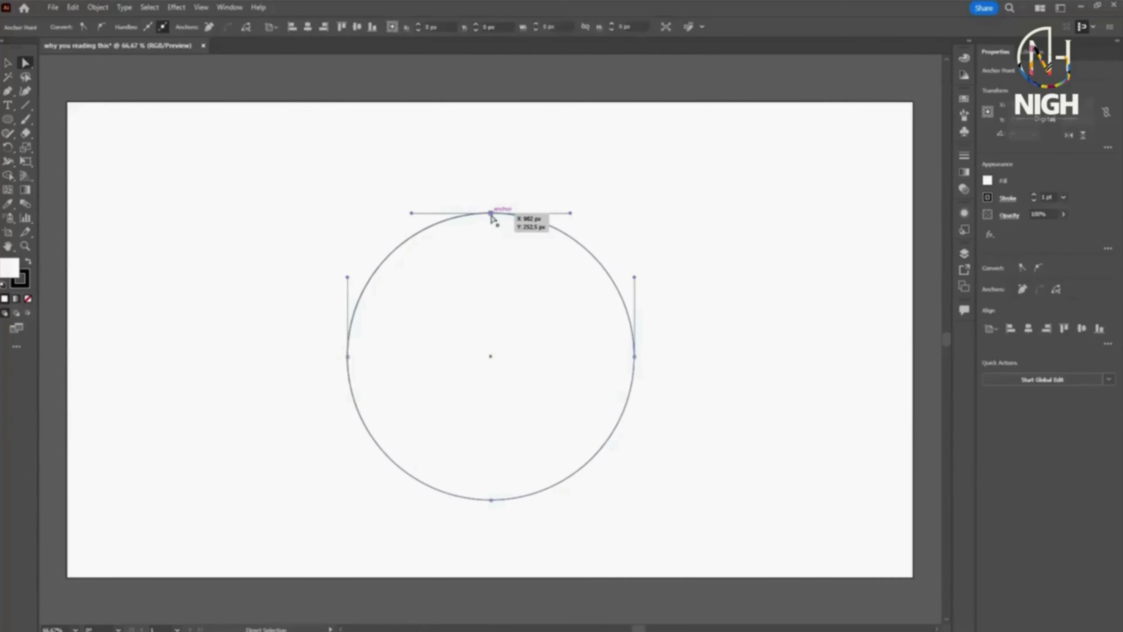
mouse_move(491, 214)
mouse_down()
mouse_move(494, 185)
mouse_move(522, 177)
mouse_move(502, 228)
mouse_move(453, 175)
mouse_move(531, 184)
mouse_move(494, 231)
mouse_move(482, 212)
mouse_up()
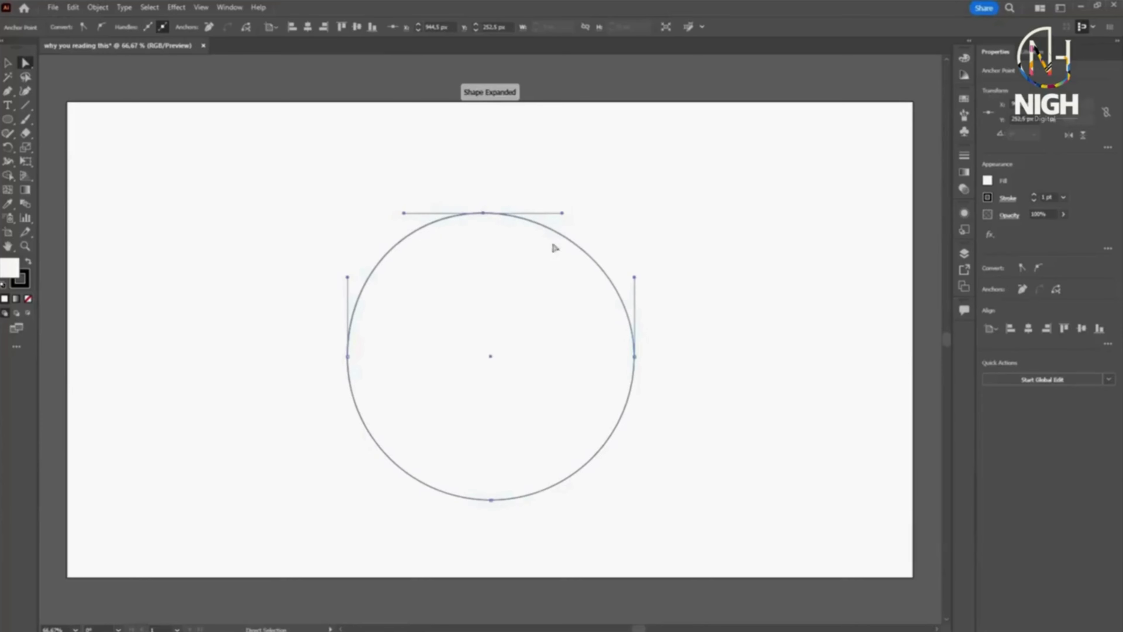
mouse_move(562, 214)
mouse_down()
mouse_move(580, 152)
mouse_move(570, 237)
mouse_move(691, 157)
mouse_move(560, 221)
mouse_move(571, 200)
mouse_up()
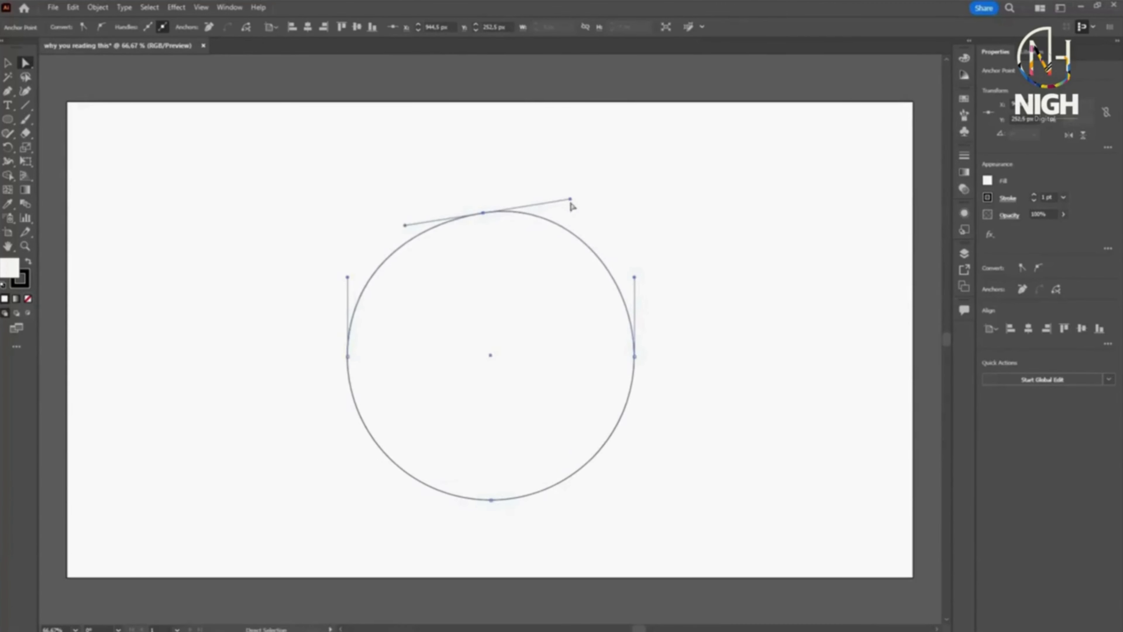
mouse_move(585, 244)
mouse_down()
mouse_move(629, 202)
mouse_move(534, 288)
mouse_move(603, 232)
mouse_up()
Delete the reshaped circle with the Selection tool active
key(v)
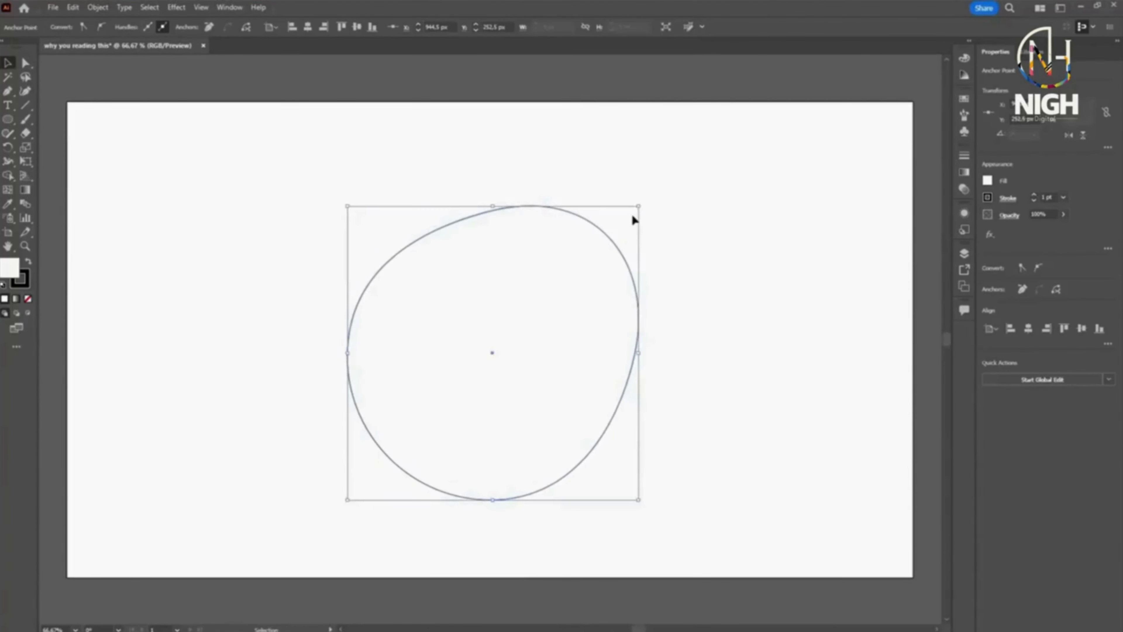
click(633, 217)
click(557, 269)
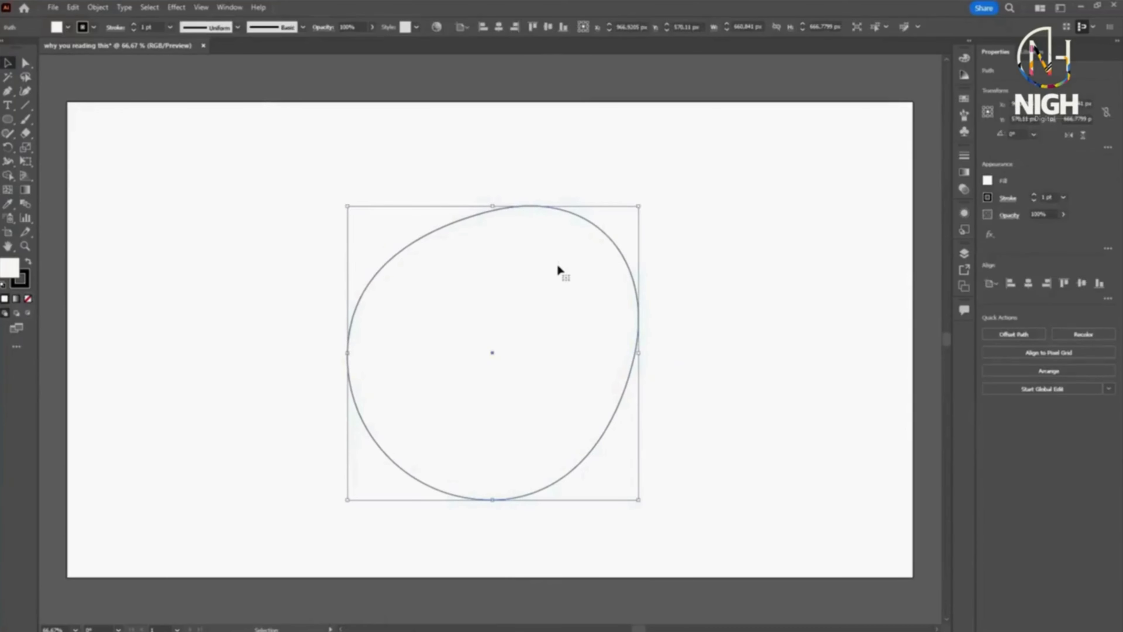
key(Delete)
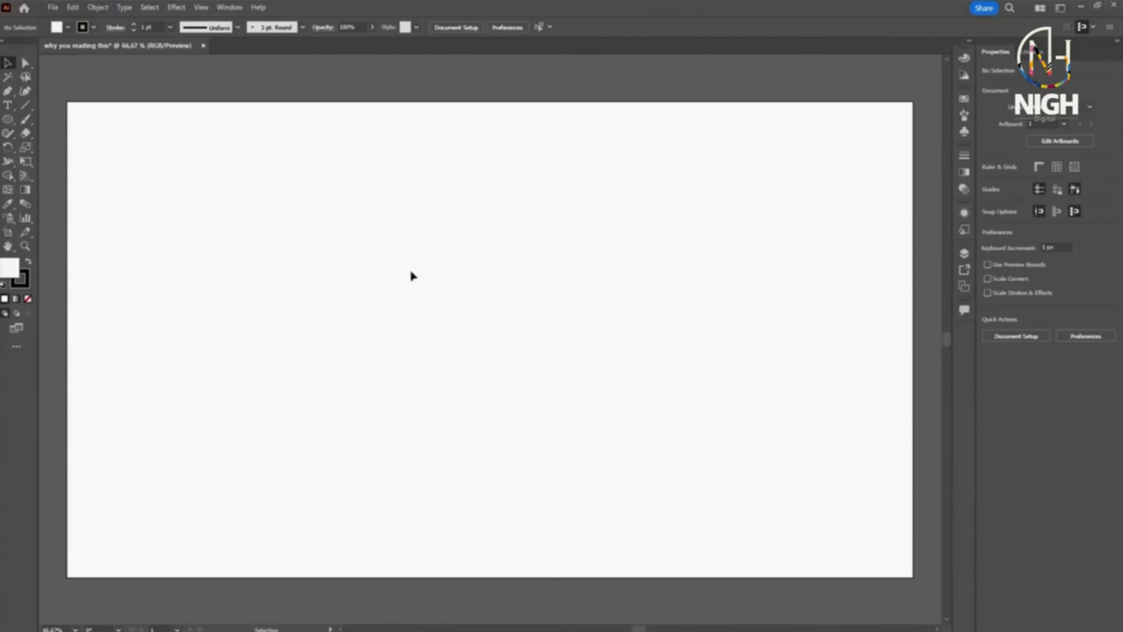
Draw an open Pen tool path of five straight segments running clockwise across the artboard's upper, right and lower sides
key(p)
click(269, 261)
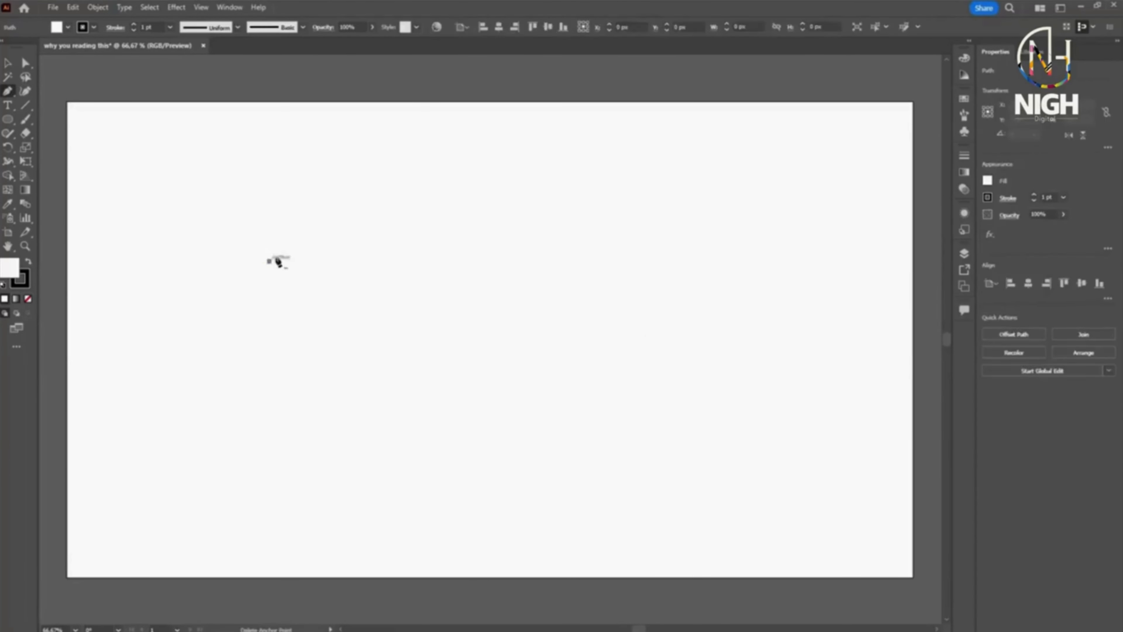
click(405, 186)
click(616, 217)
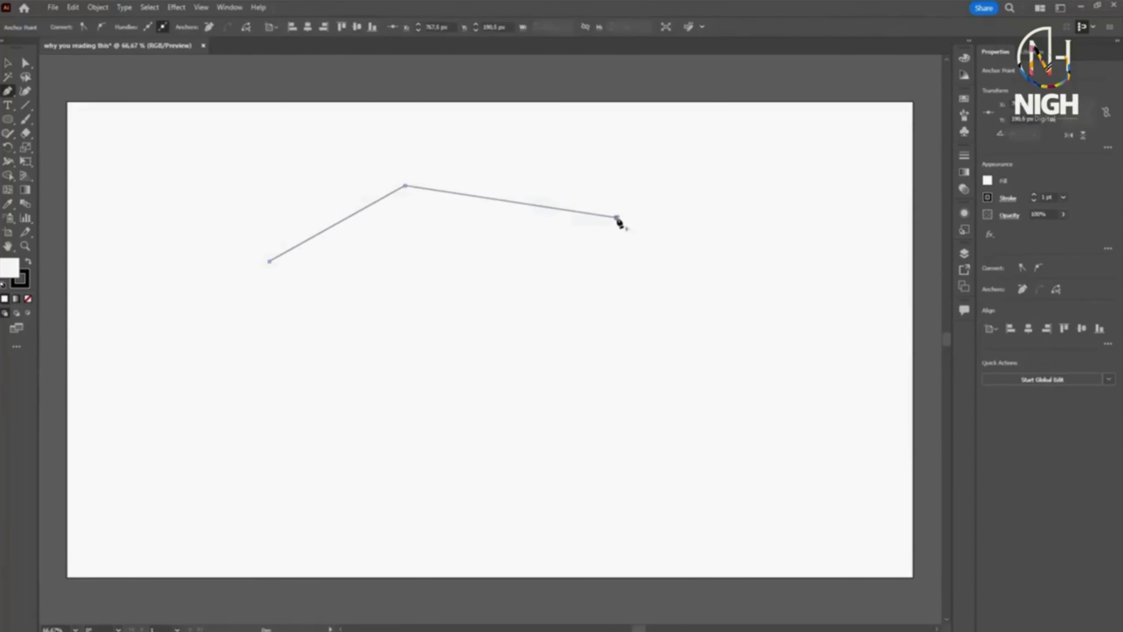
click(706, 340)
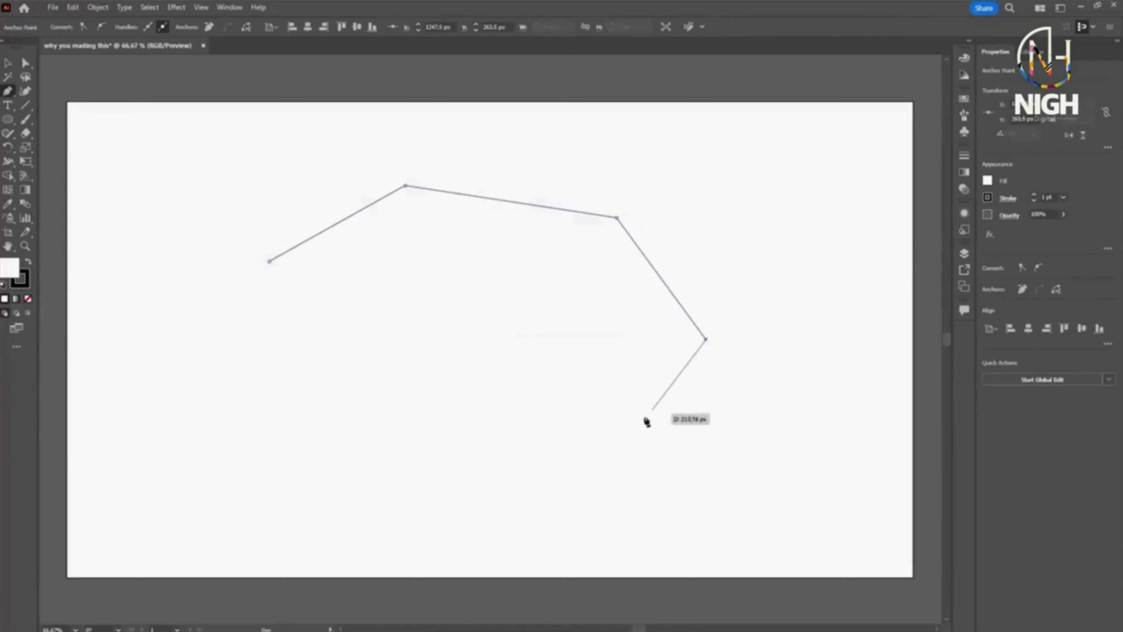
click(628, 446)
click(474, 440)
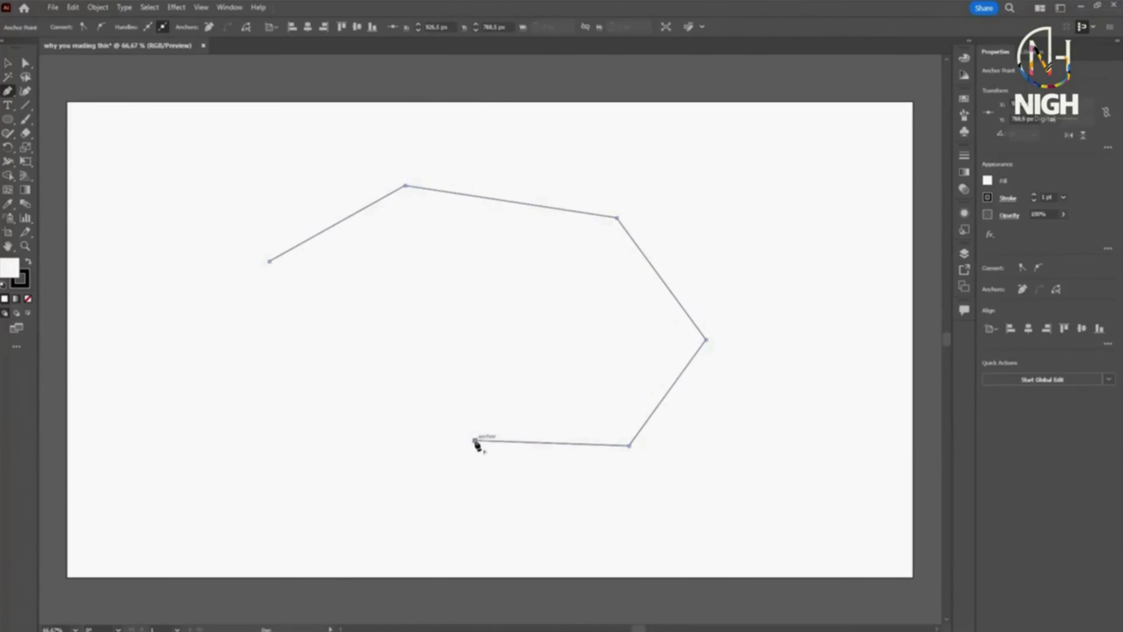
Continue the path with wavy curved segments along the lower left, close it at its starting anchor and deselect it
drag(351, 469, 309, 408)
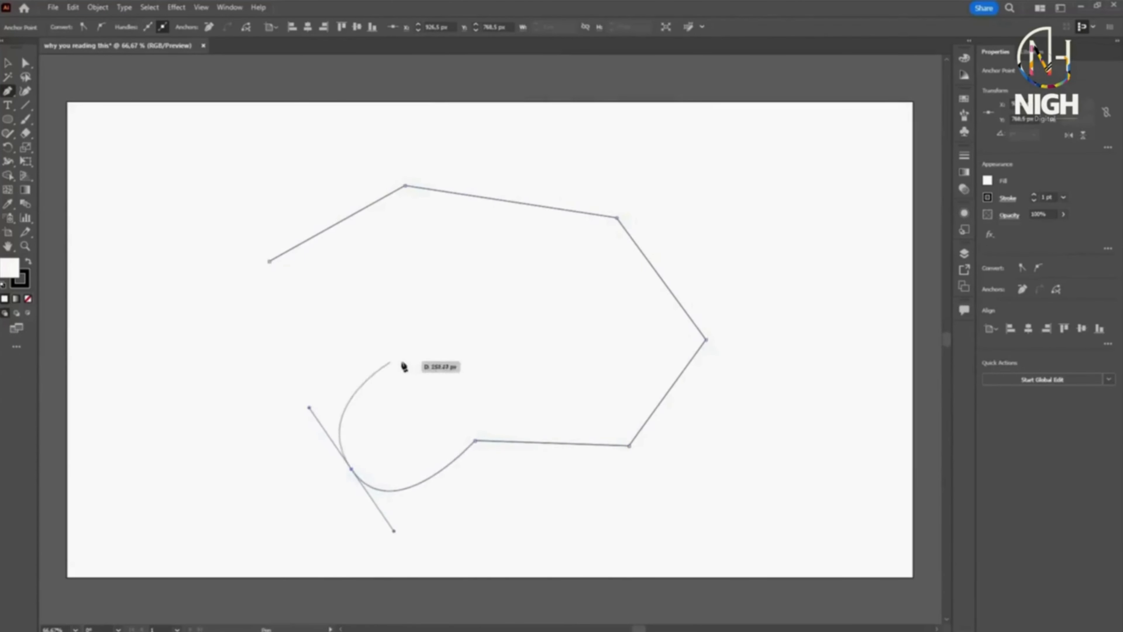
drag(406, 361, 412, 316)
drag(225, 353, 201, 297)
click(269, 261)
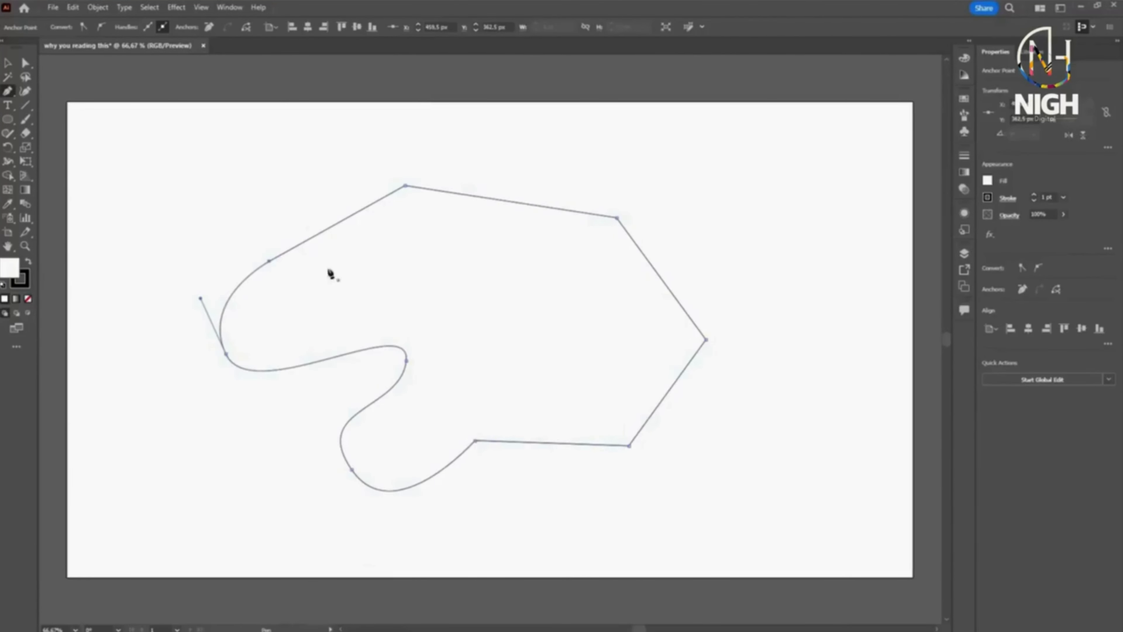
key(v)
click(584, 178)
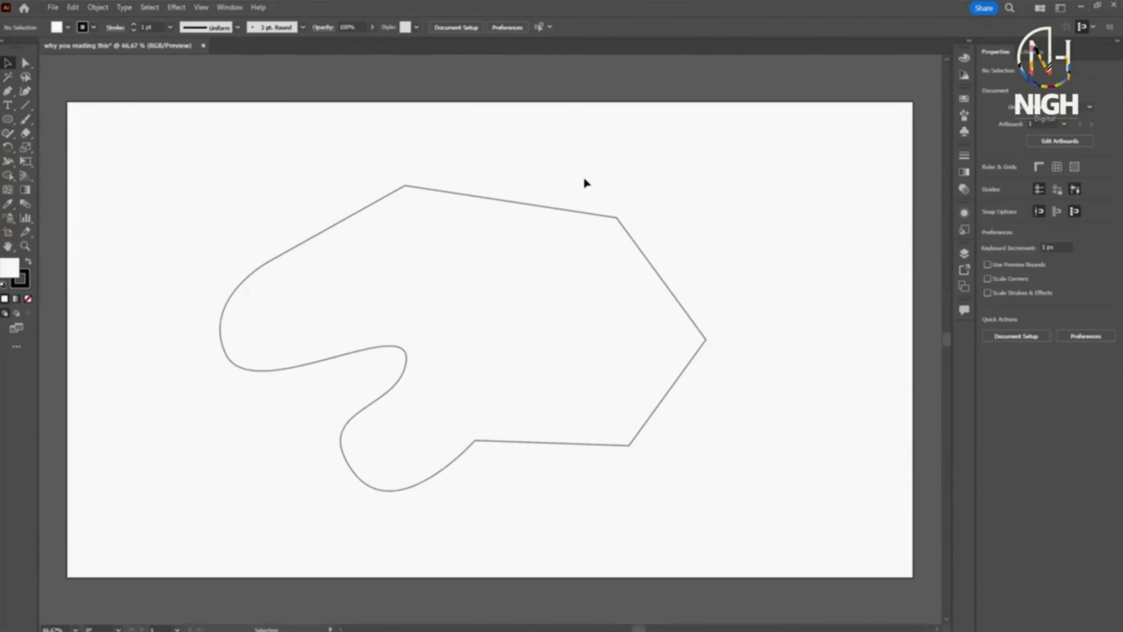
Delete the closed freeform Pen tool shape from the artboard
drag(660, 178, 349, 393)
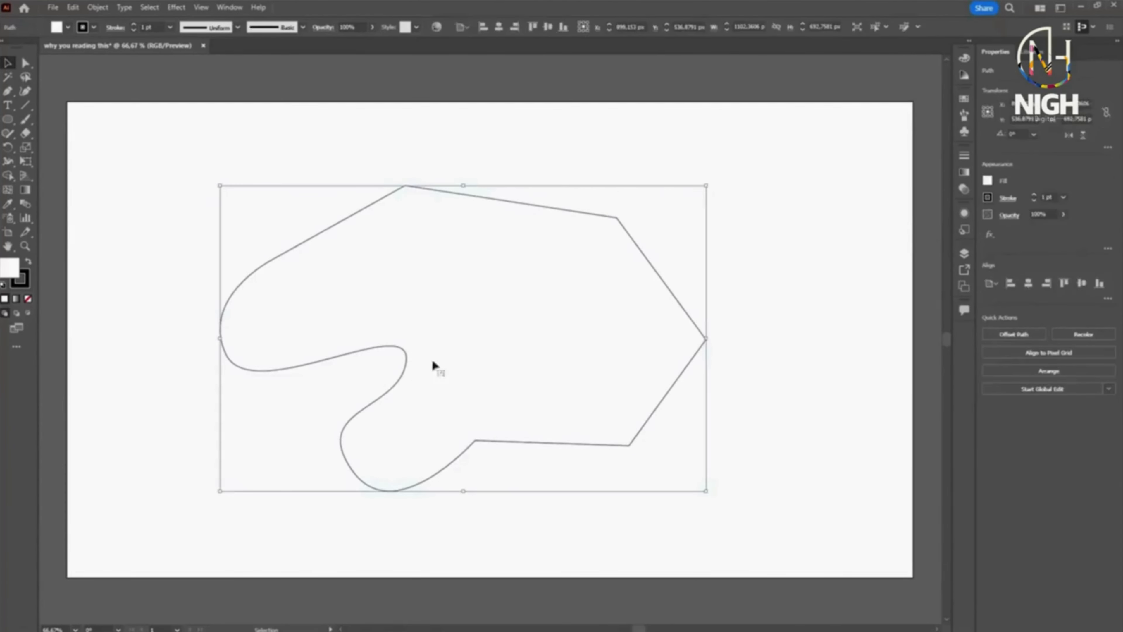
key(Delete)
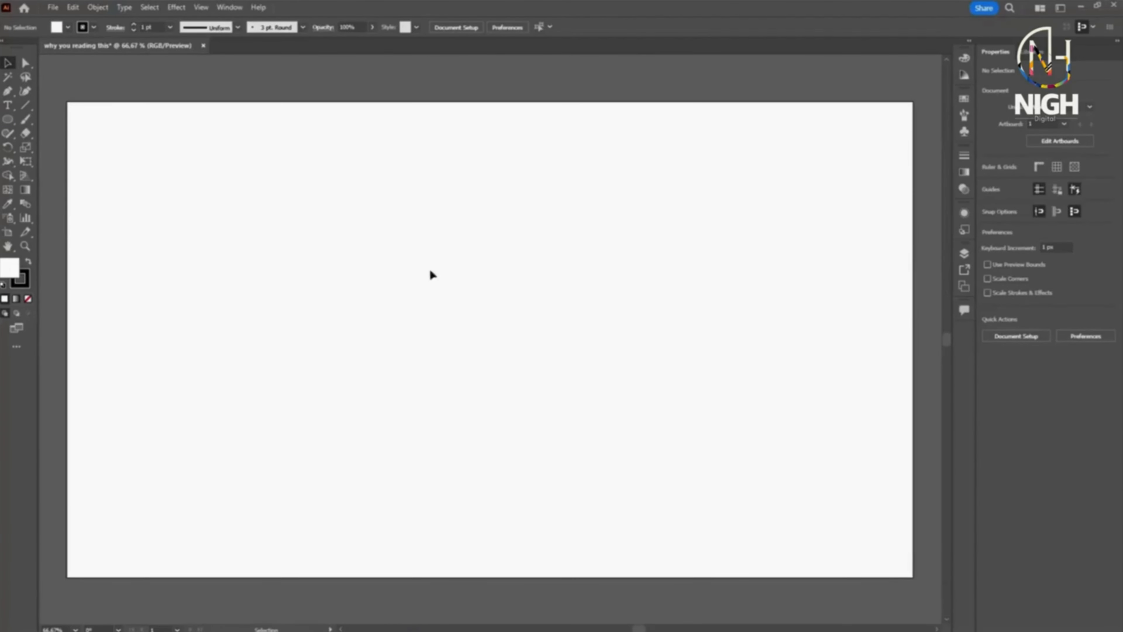
drag(444, 276, 479, 226)
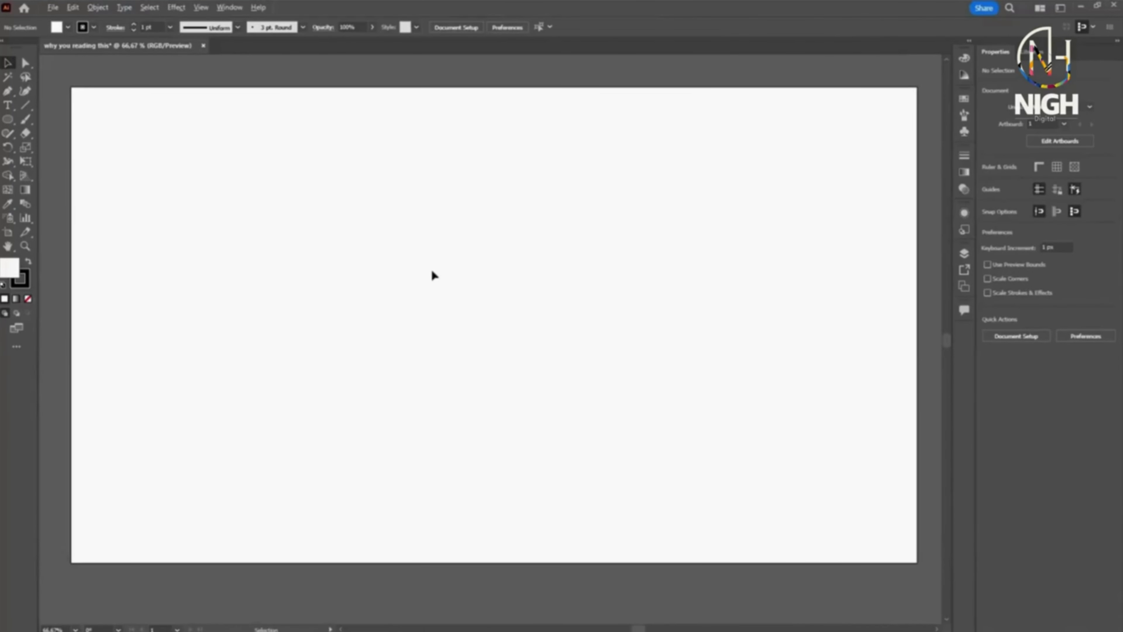
scroll(426, 242, down, 5)
scroll(427, 243, up, 5)
scroll(429, 250, down, 5)
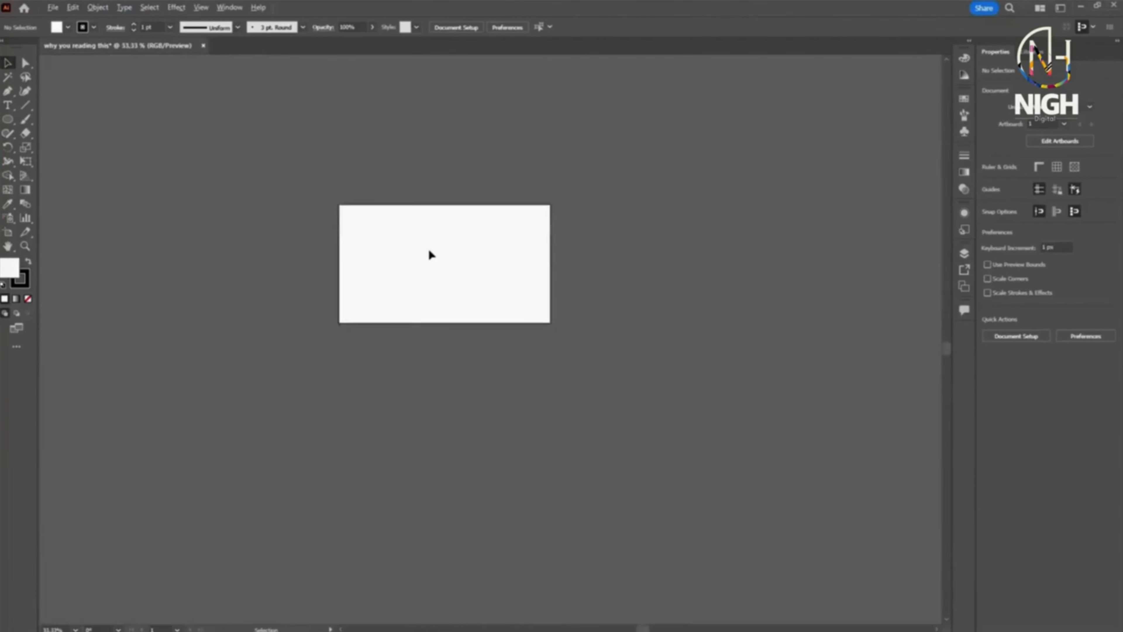
scroll(429, 250, up, 2)
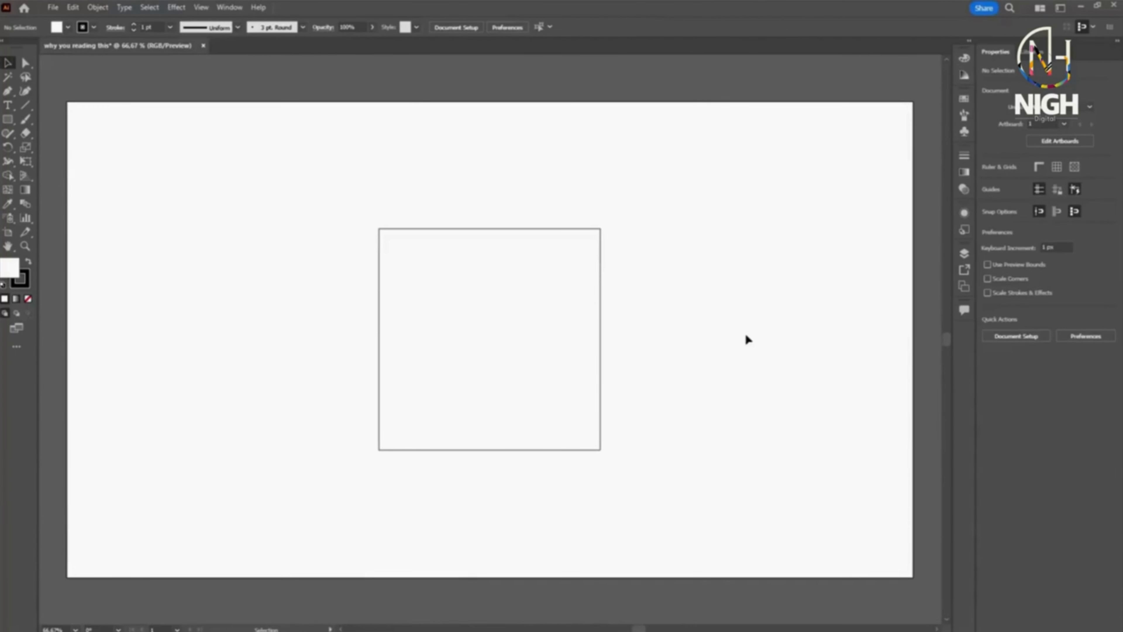
Show the Color panel with its full RGB options, activate the stroke color, and make the fill color active again
click(962, 58)
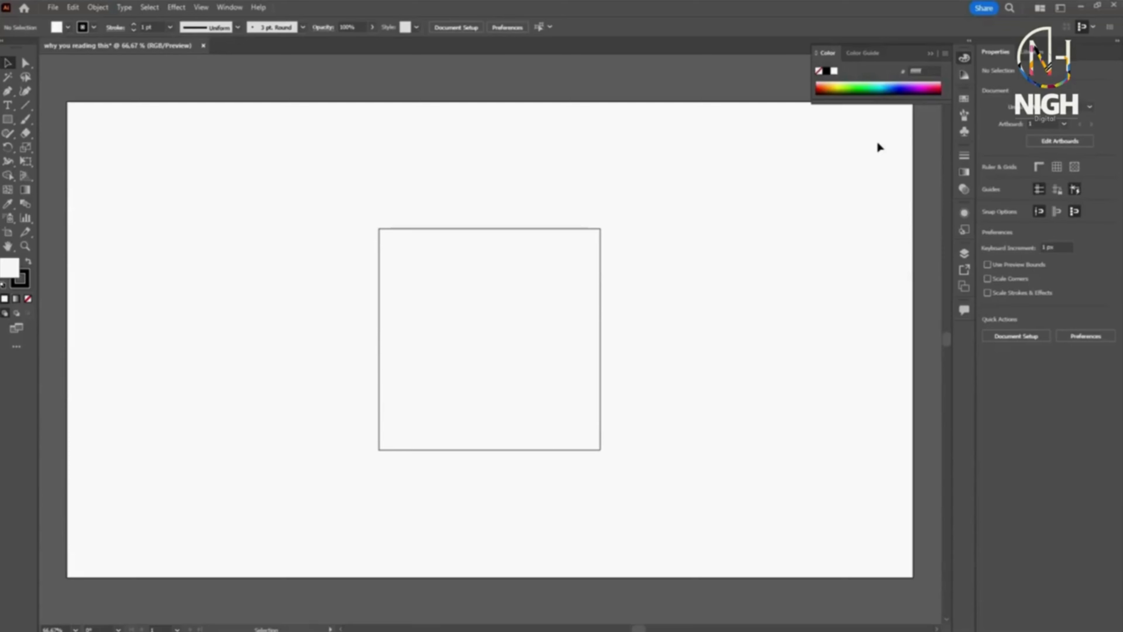
click(949, 57)
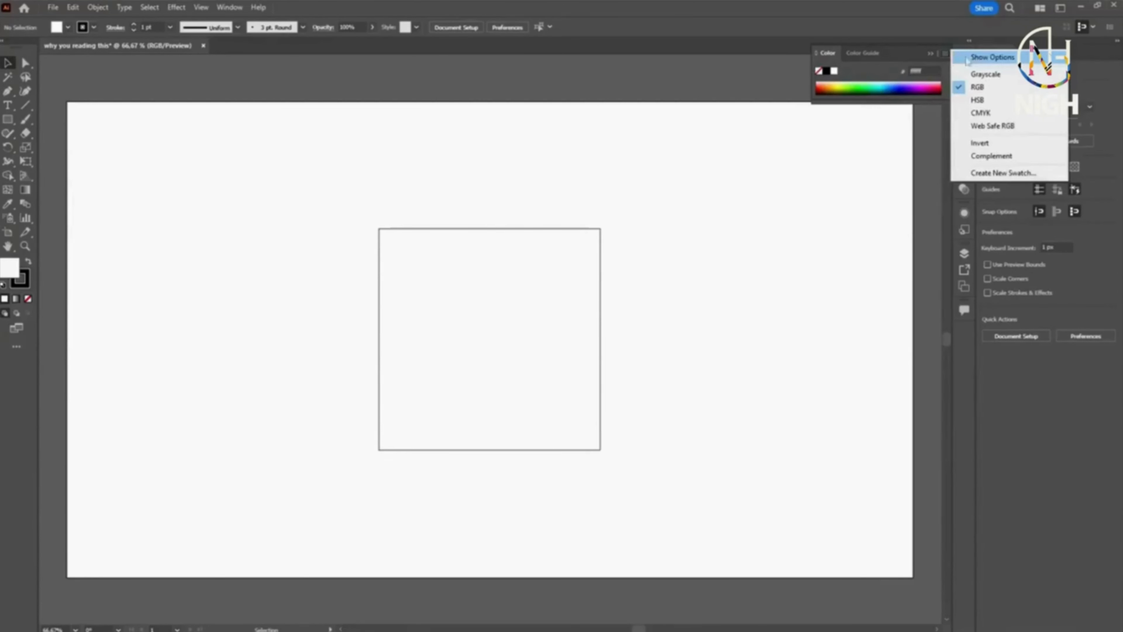
click(1035, 62)
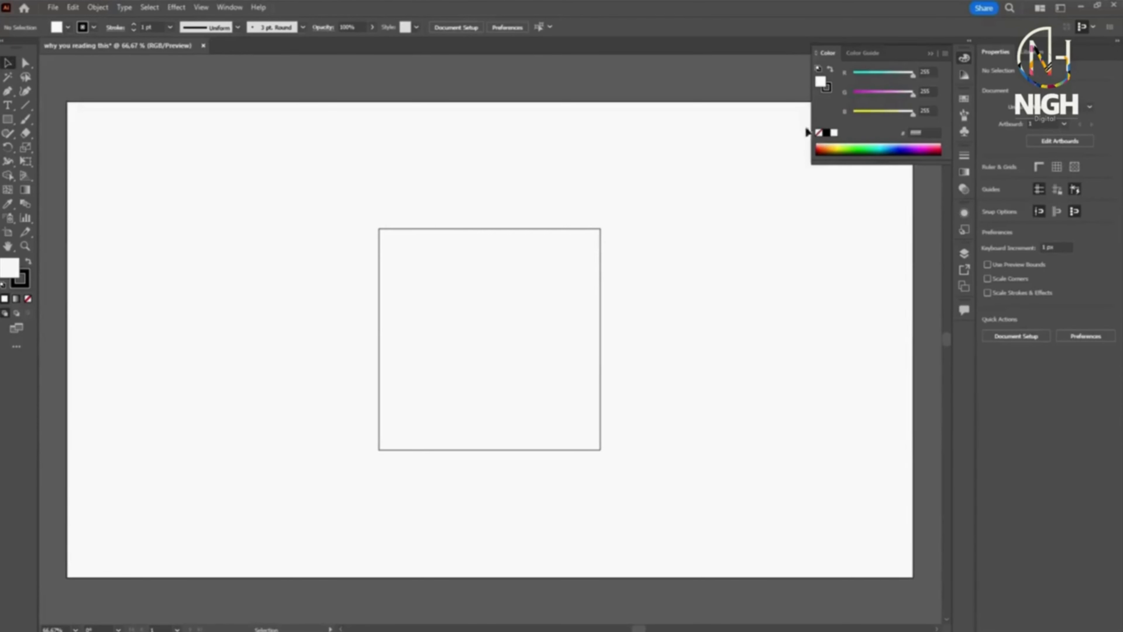
click(828, 89)
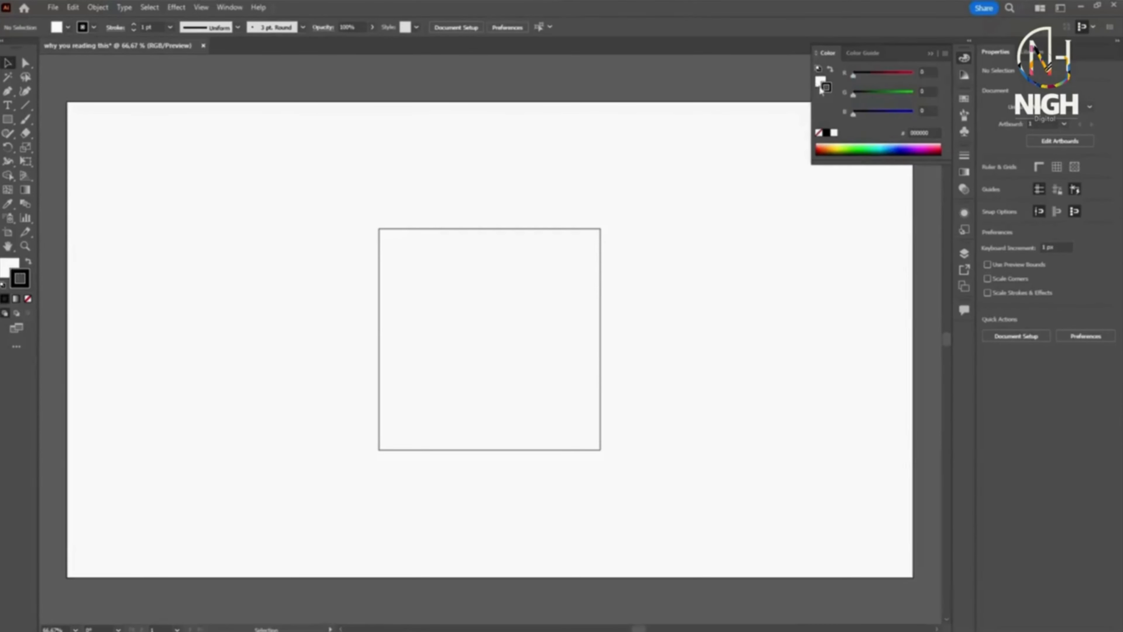
click(820, 82)
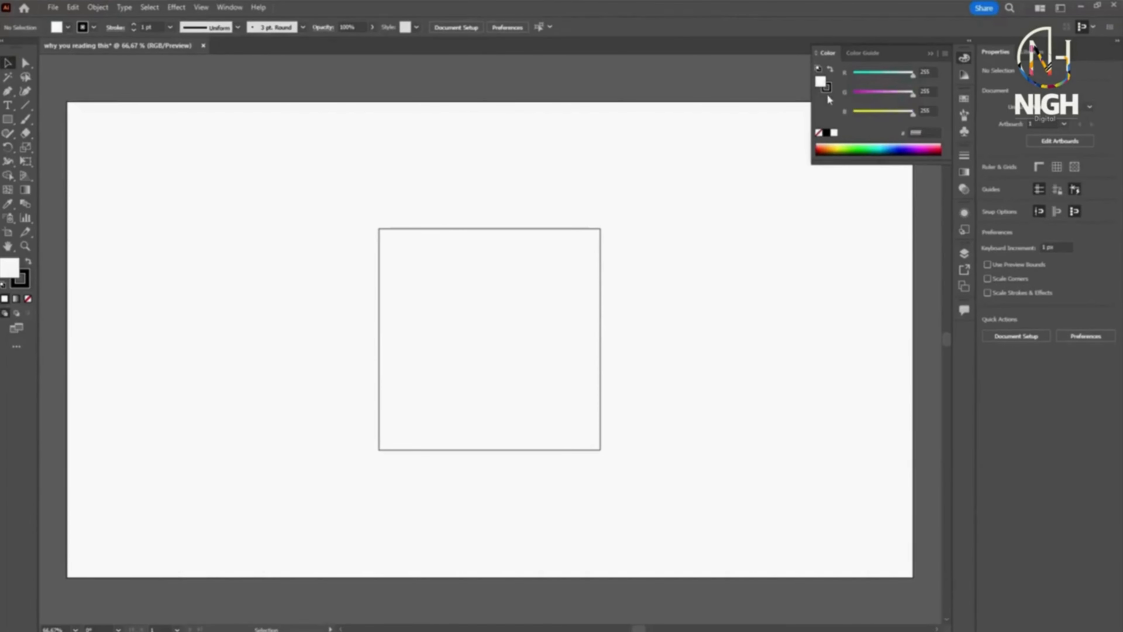
Fill the central square with pink by lowering the fill's green value to about 131, and deselect it
drag(681, 207, 496, 314)
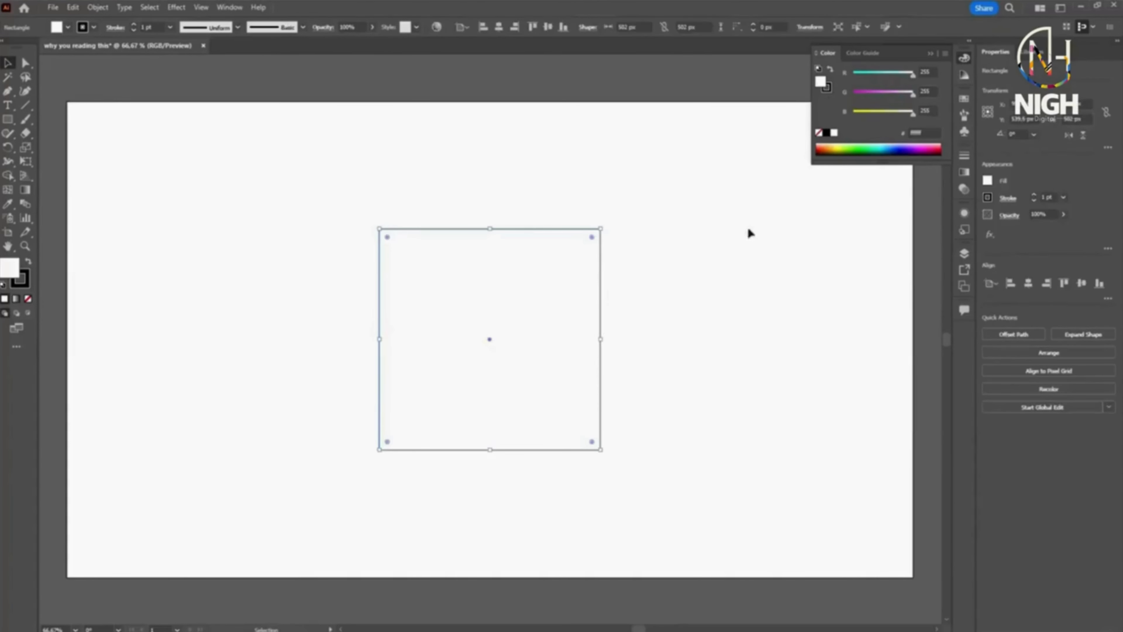
click(883, 91)
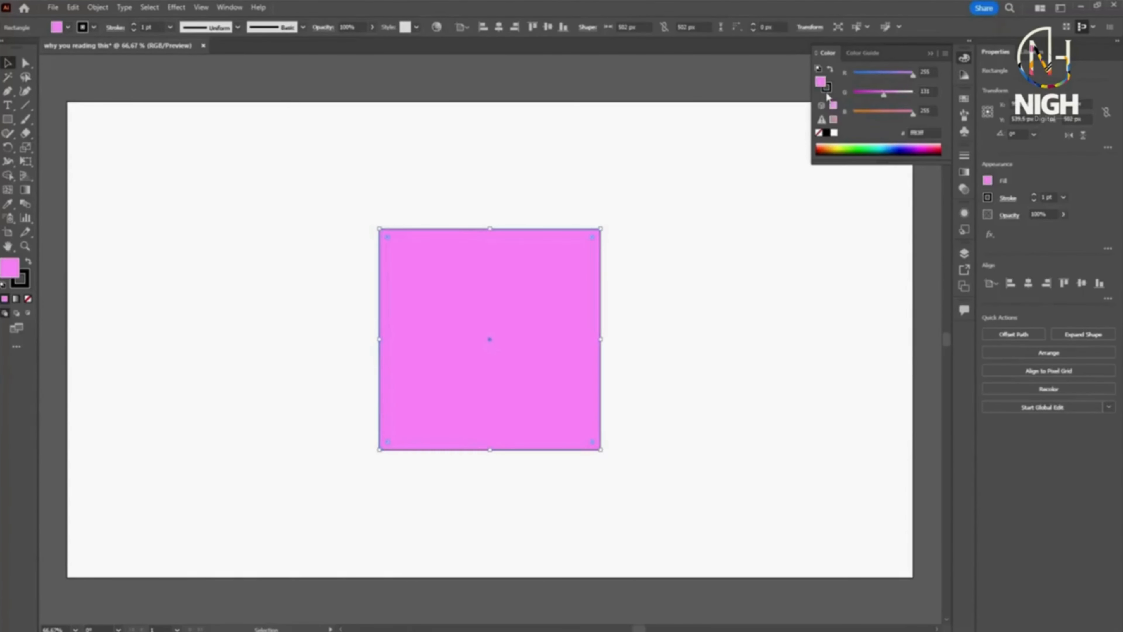
click(689, 305)
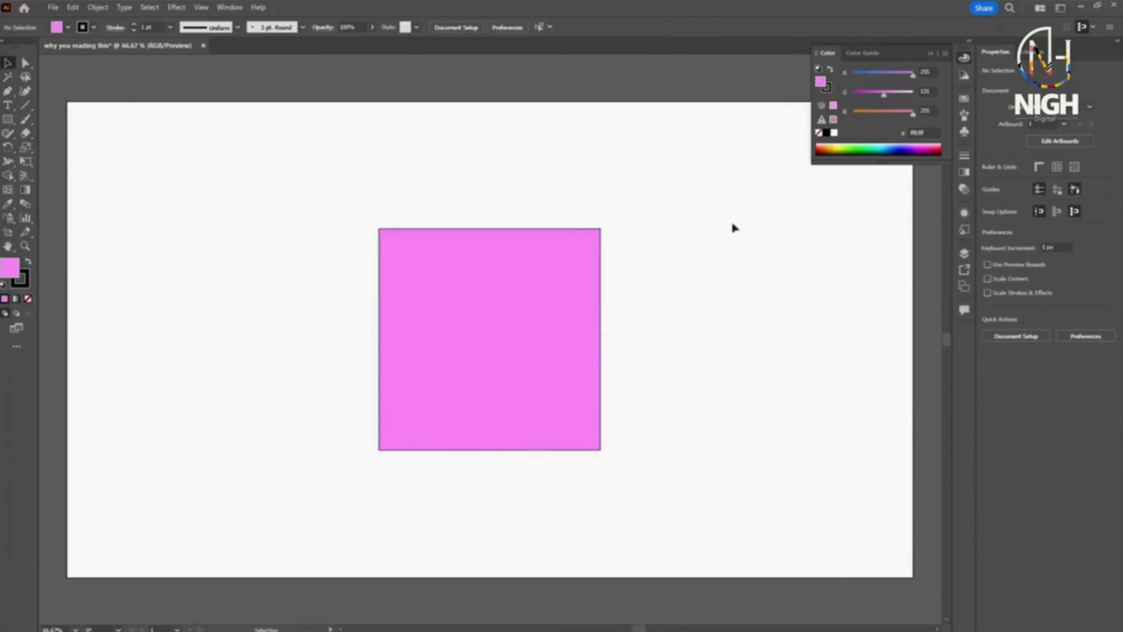
Collapse the Color panel, open the Transform, Align and Pathfinder panel group, look through it, and dock it in the collapsed panel strip
click(966, 60)
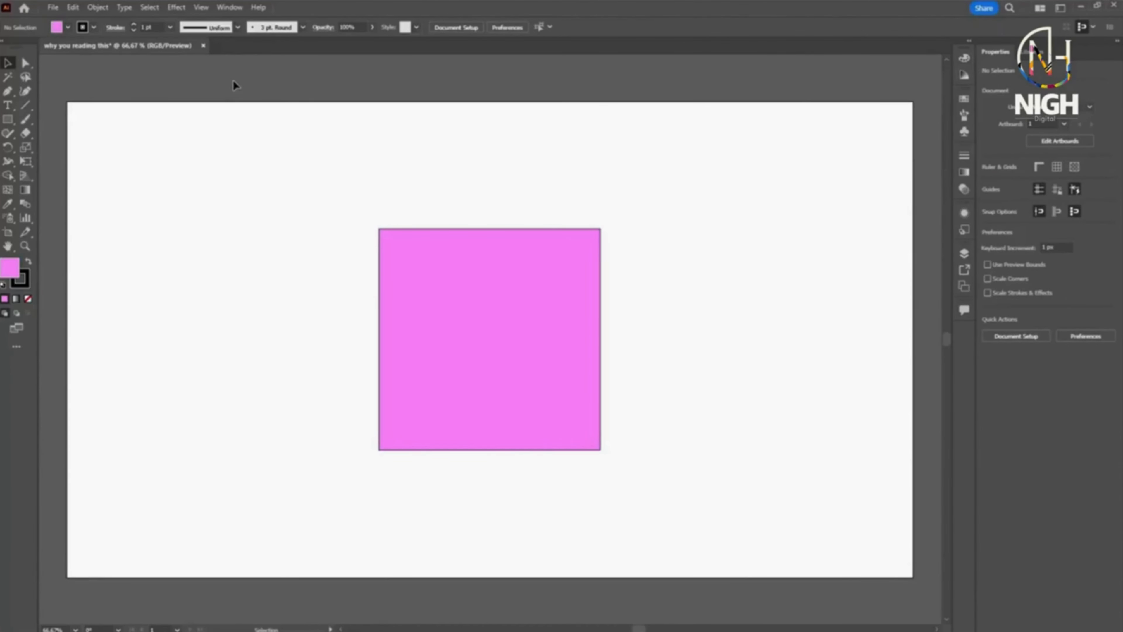
click(230, 7)
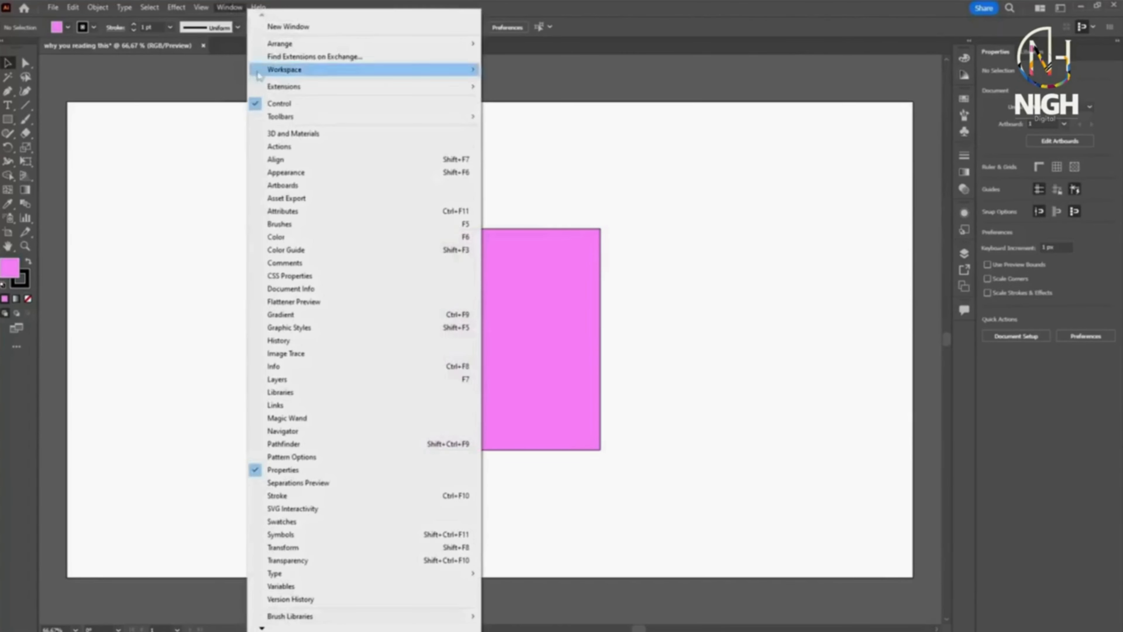
click(326, 165)
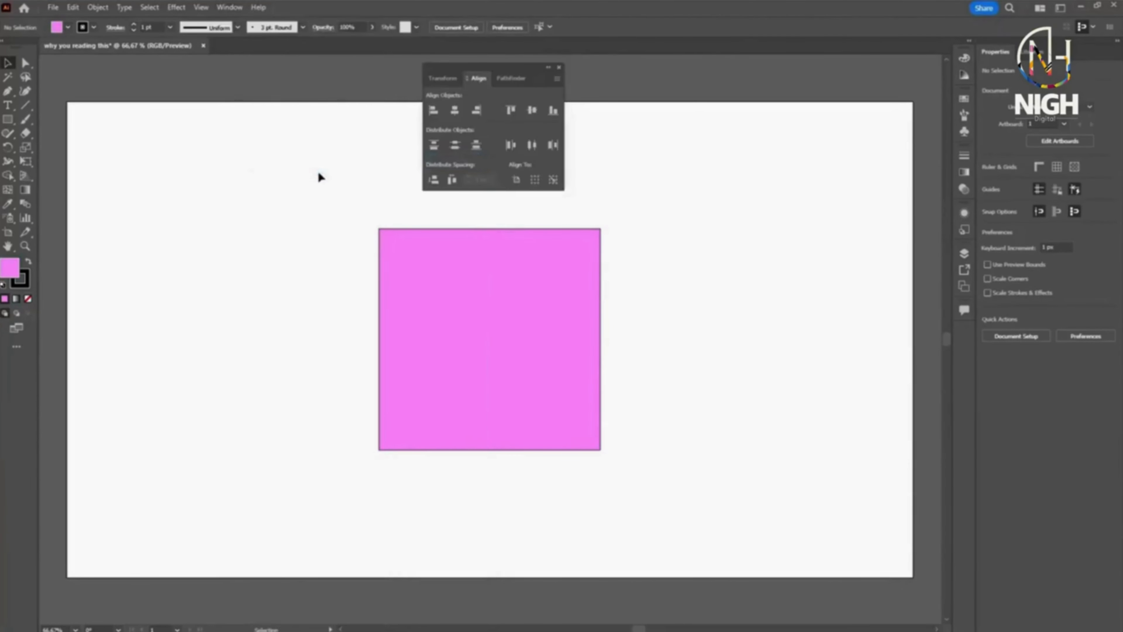
click(508, 79)
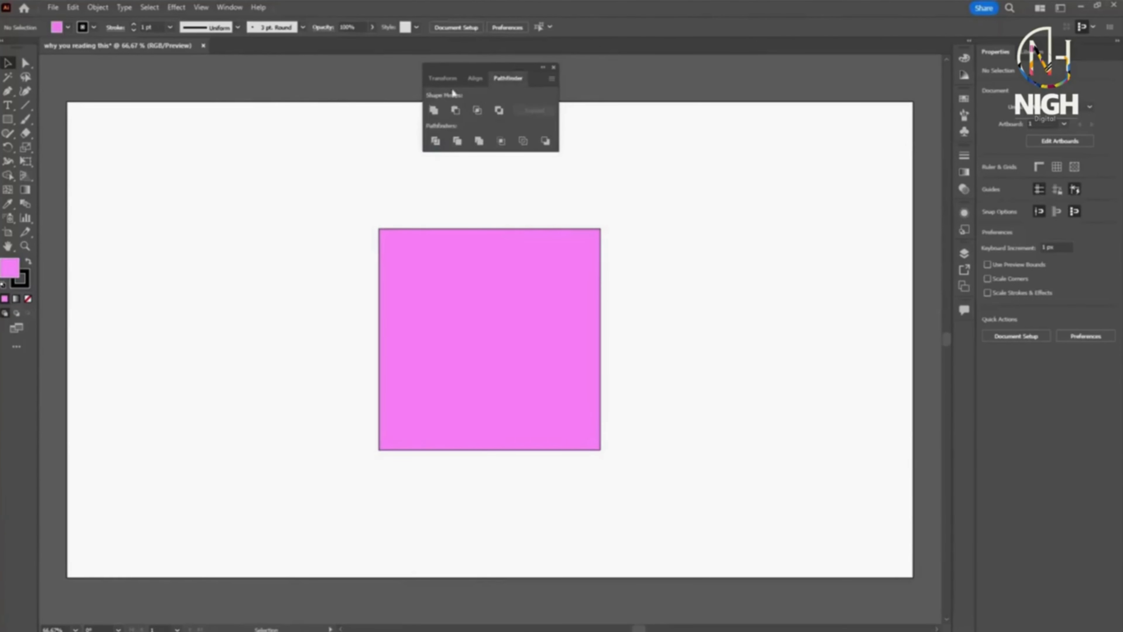
click(441, 83)
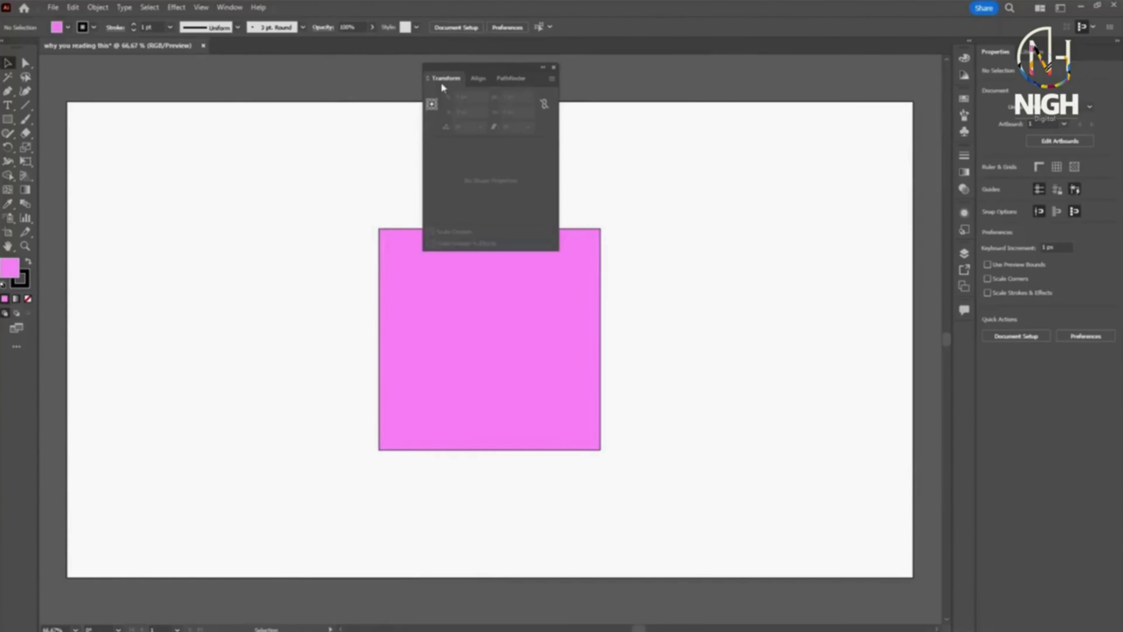
click(482, 87)
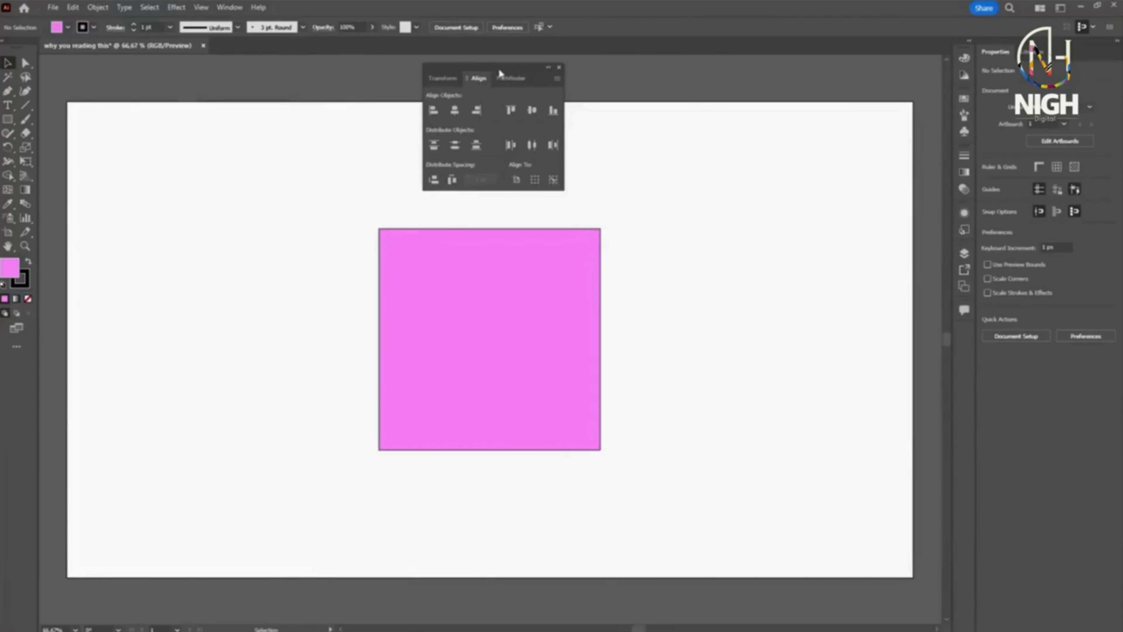
drag(498, 66, 966, 328)
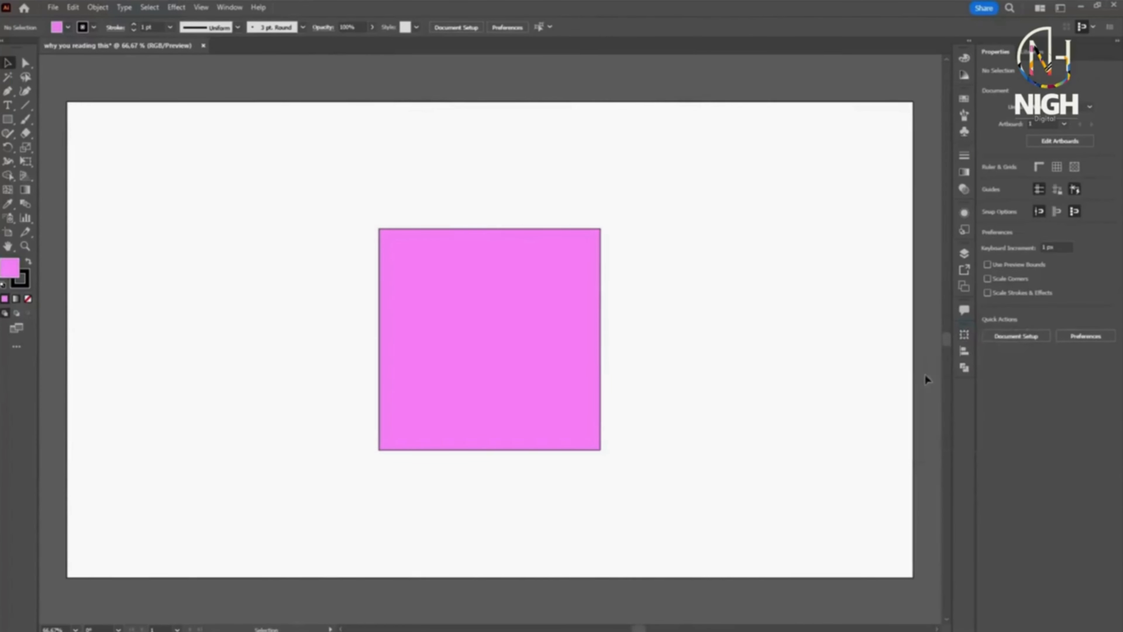
Using the docked Align panel, align the pink square to the artboard's left edge, its right edge, and finally its horizontal center
click(964, 350)
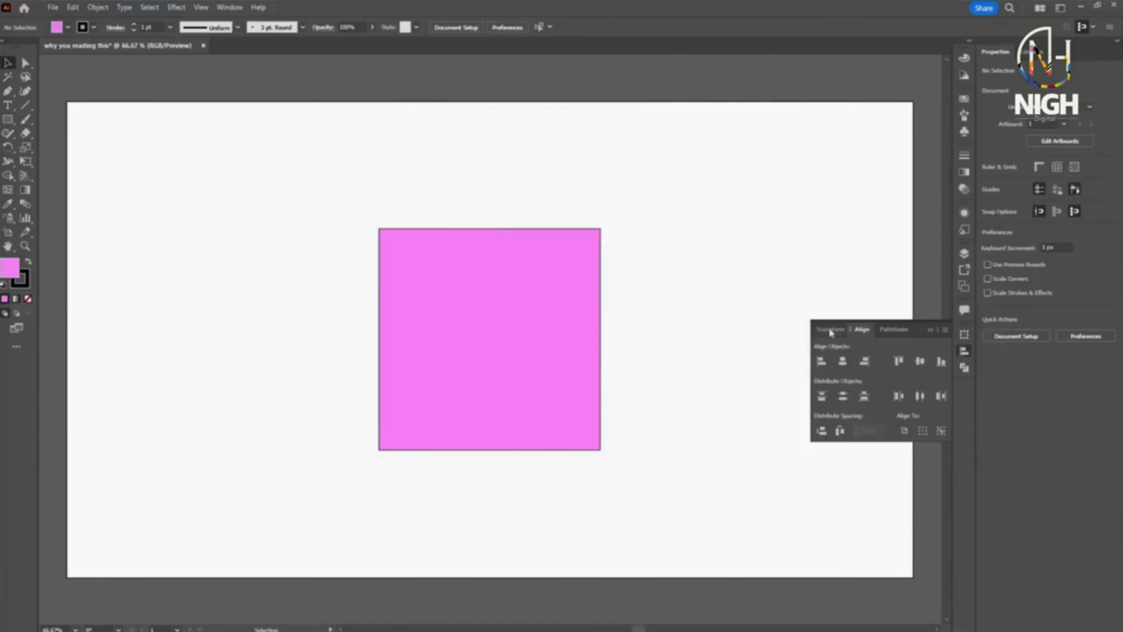
click(515, 316)
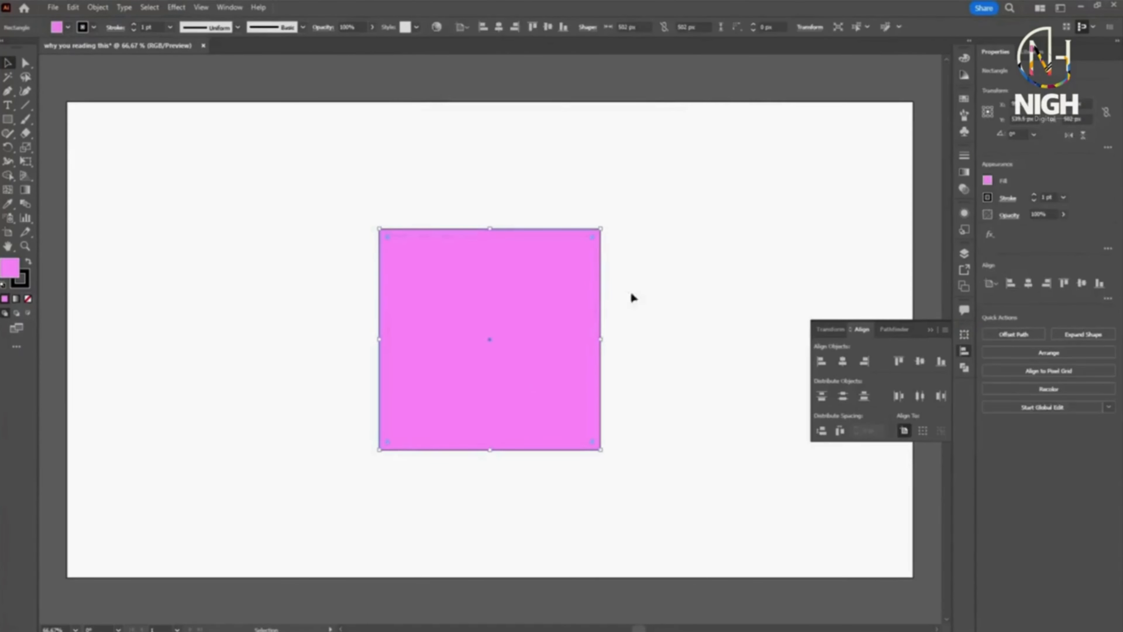
click(820, 363)
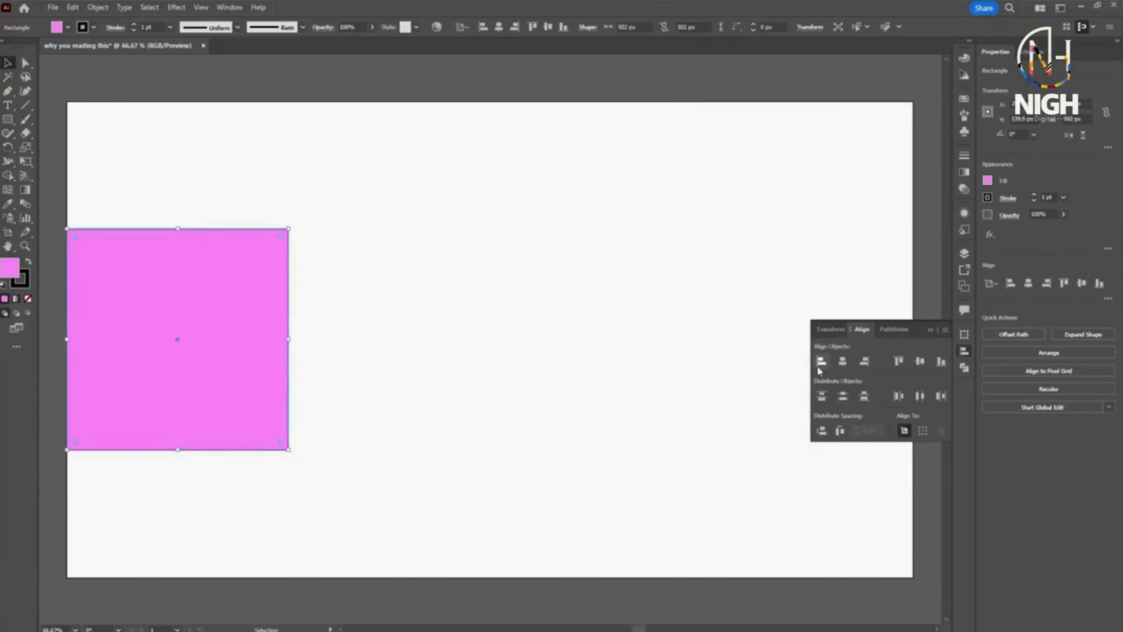
click(865, 362)
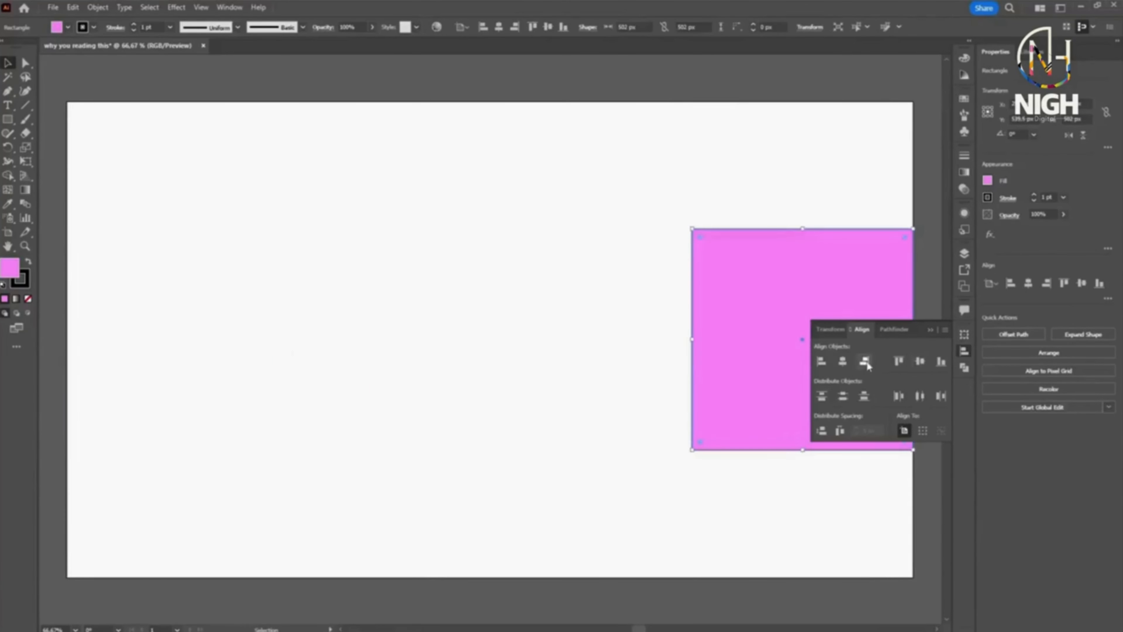
click(842, 363)
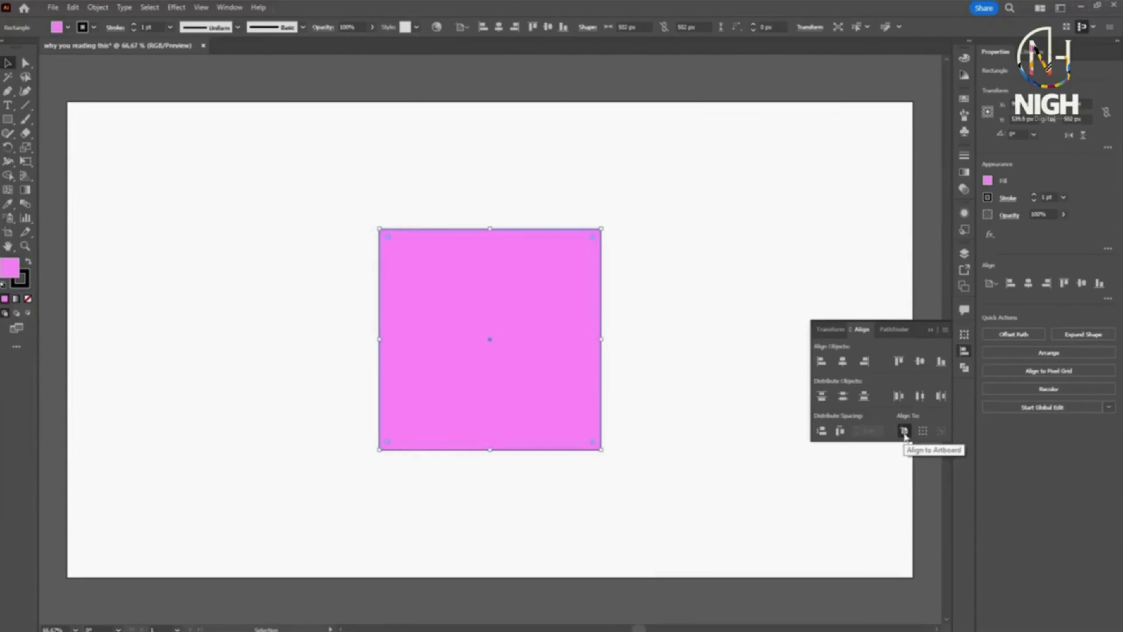
Draw a smaller square beside the pink one, select both squares and align them to their horizontal centers
click(719, 311)
key(m)
drag(758, 204, 647, 320)
key(v)
drag(755, 159, 550, 321)
click(843, 361)
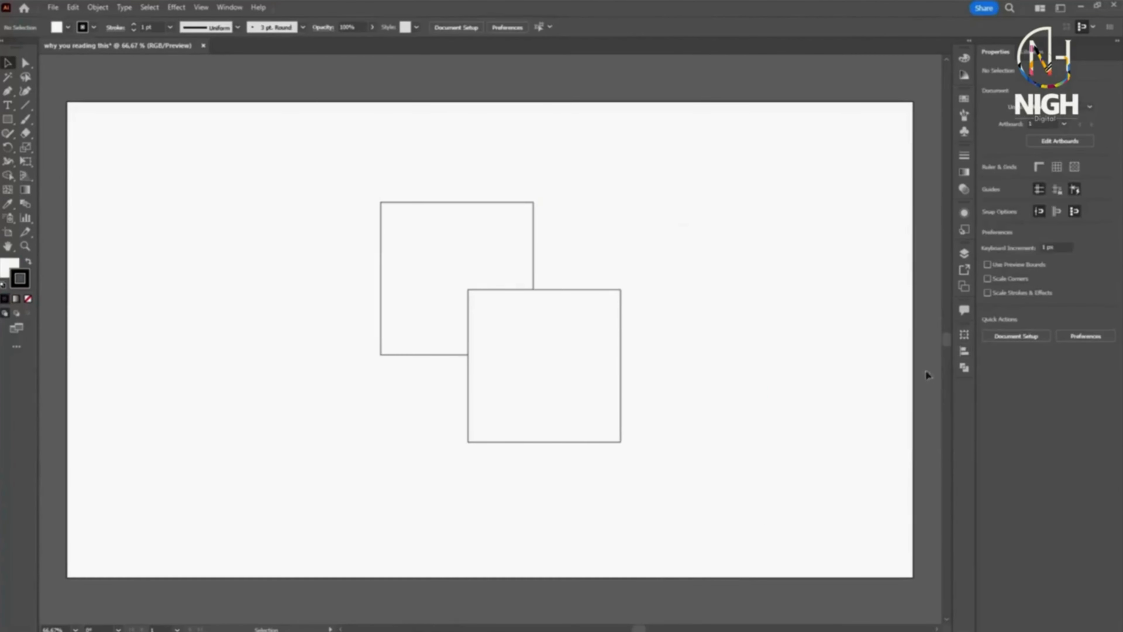
Show the Pathfinder panel and select both overlapping white squares
click(964, 367)
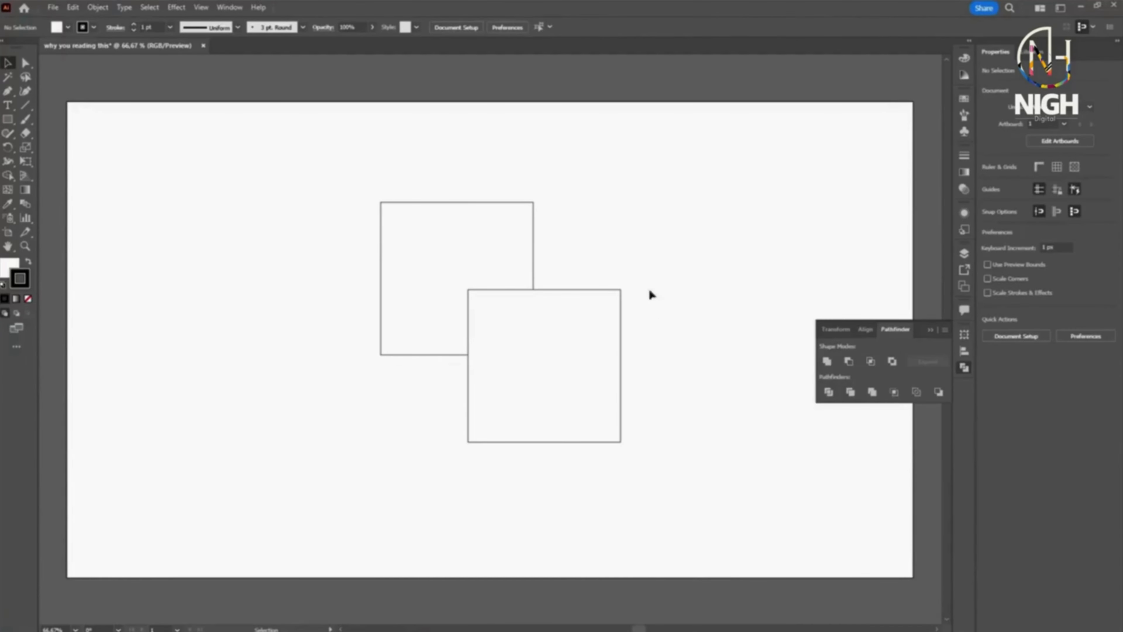
drag(657, 201, 358, 405)
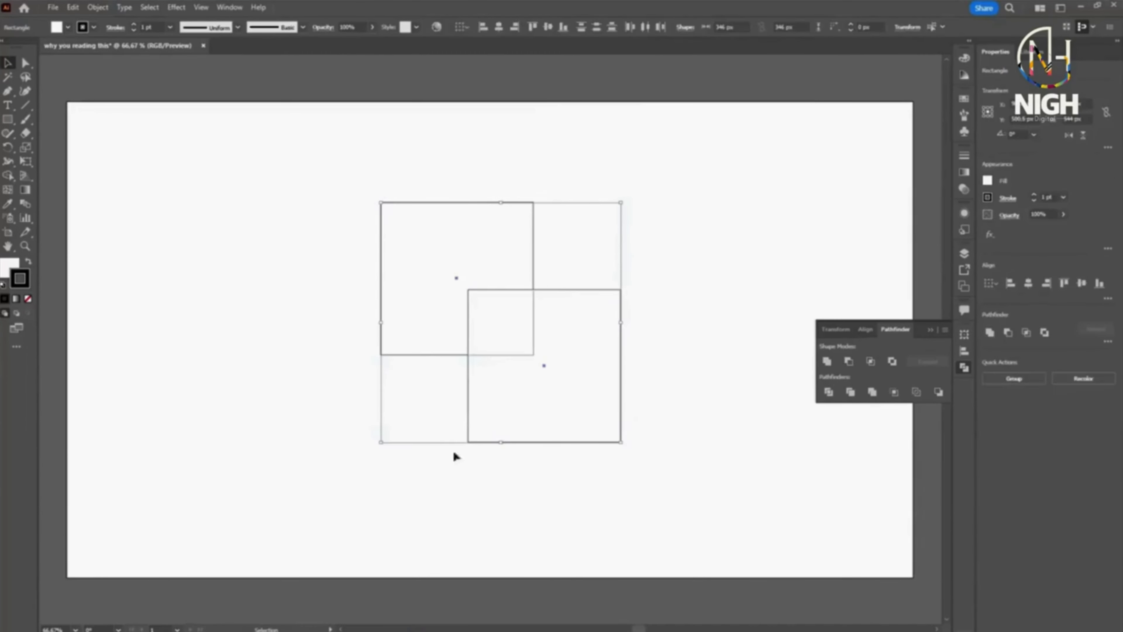
Try the Unite and Intersect shape modes on the two overlapping squares, undoing each result
click(826, 361)
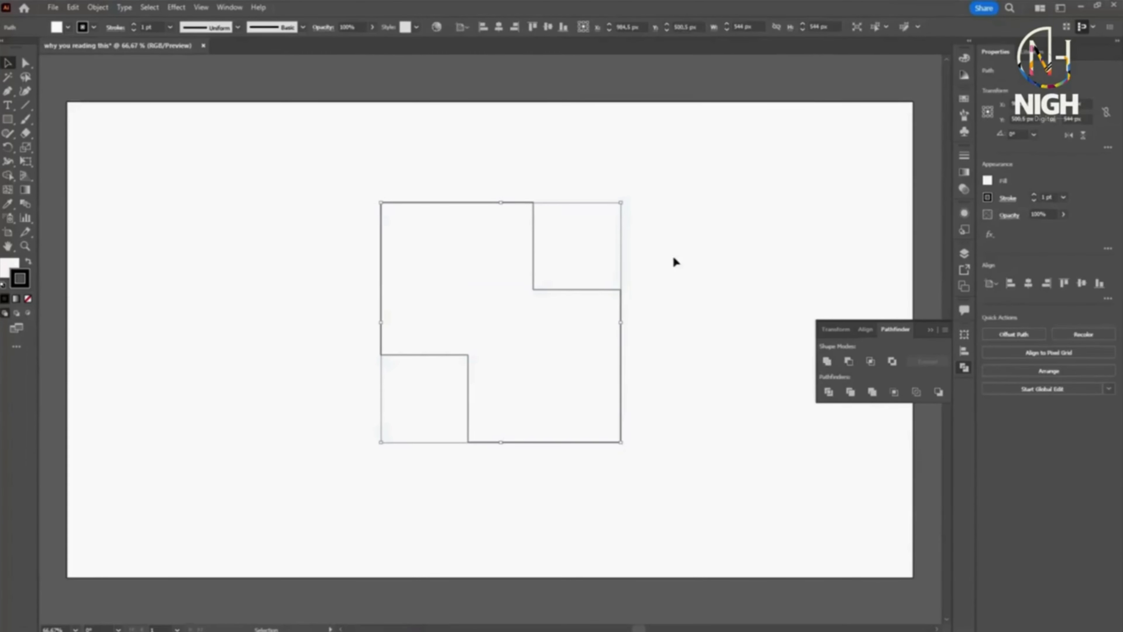
key(a)
key(ctrl+z)
key(v)
click(871, 361)
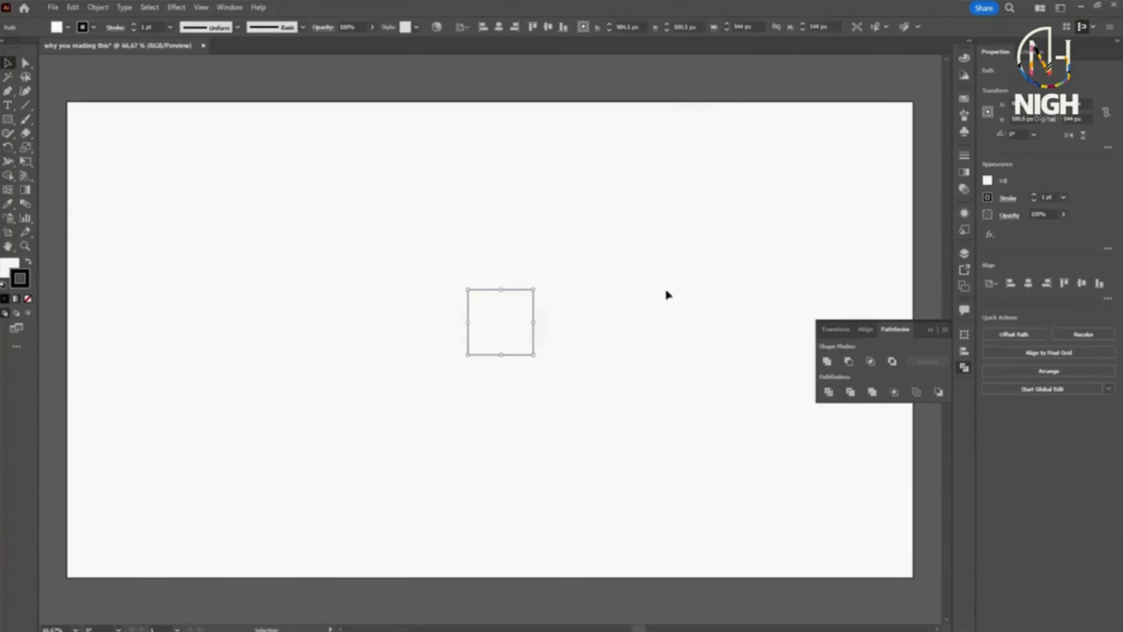
click(655, 282)
key(ctrl+z)
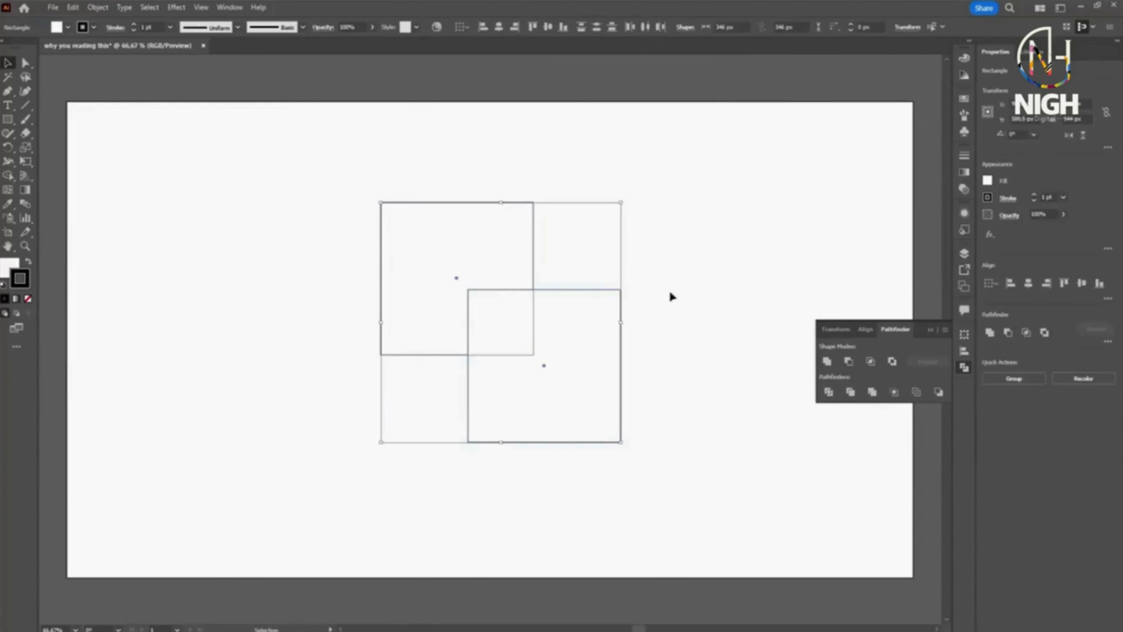
Divide the two overlapping squares with Pathfinder and ungroup the resulting pieces
click(827, 392)
click(740, 350)
click(576, 351)
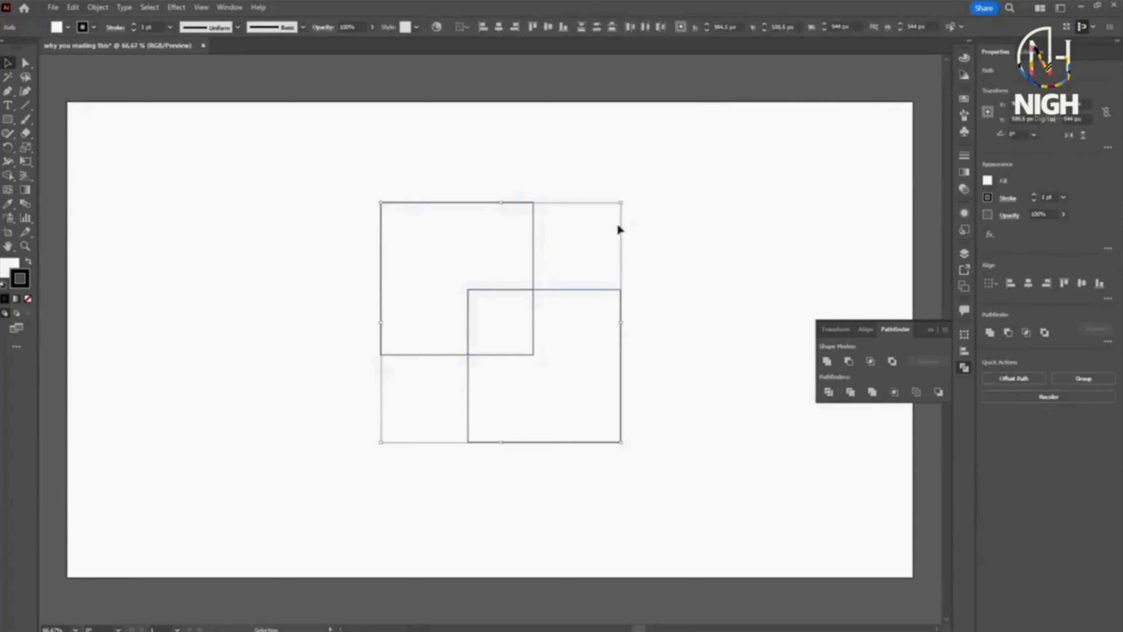
Move the two L-shaped pieces diagonally outward, away from the small overlap square, and deselect
click(617, 226)
drag(496, 252, 419, 199)
drag(607, 377, 673, 420)
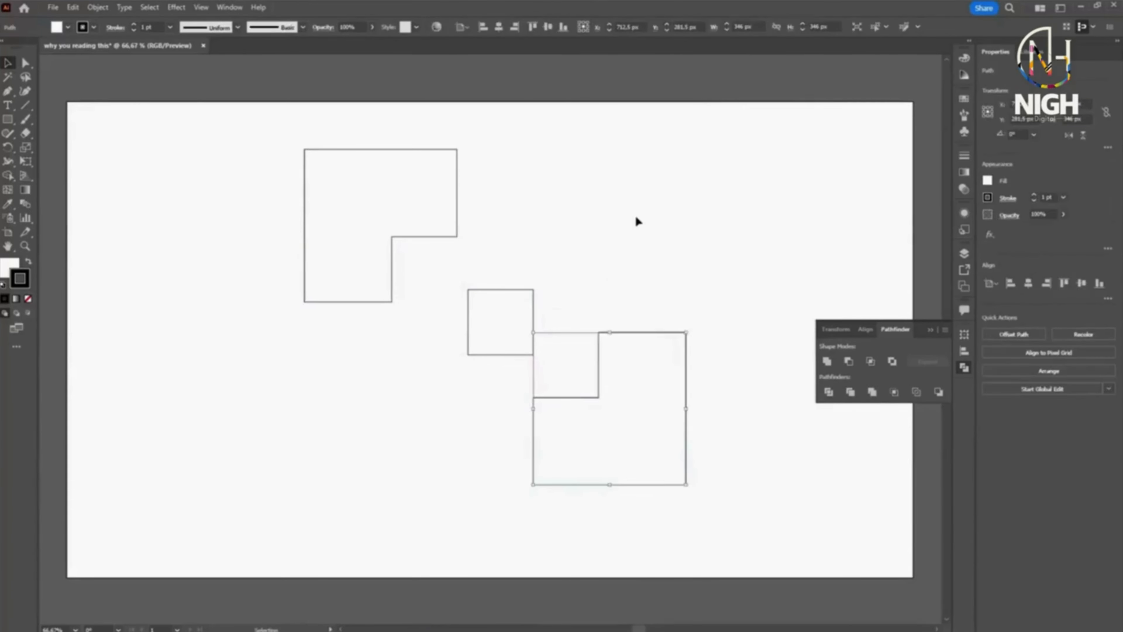
click(635, 217)
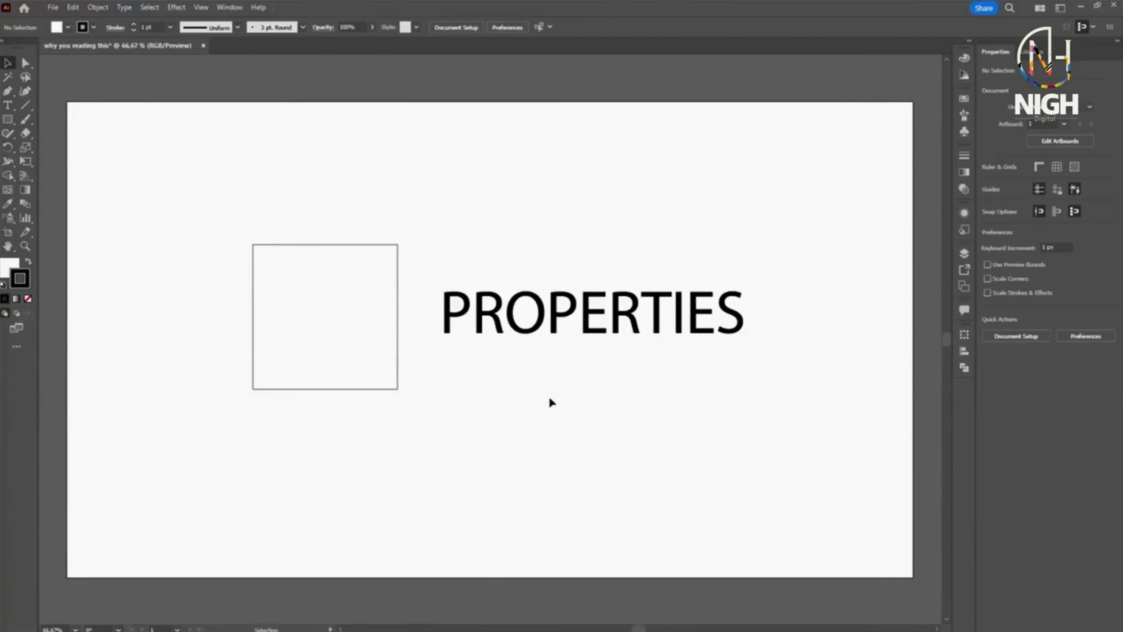
Compare the Properties options of the square and the PROPERTIES text, then collapse and re-expand the panel dock
click(321, 313)
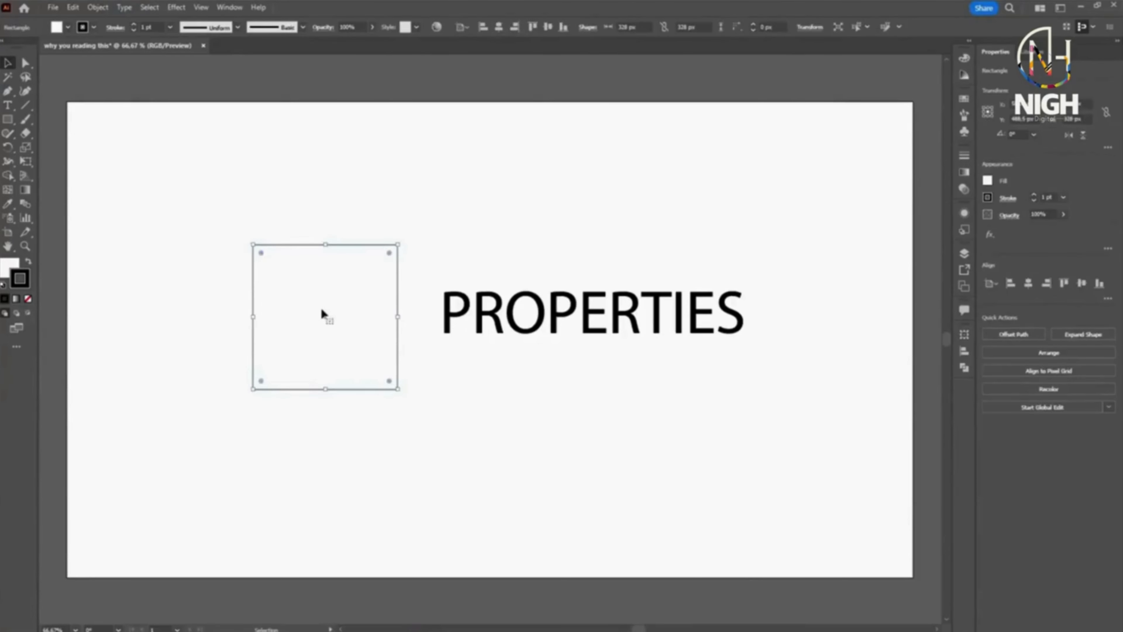
click(646, 321)
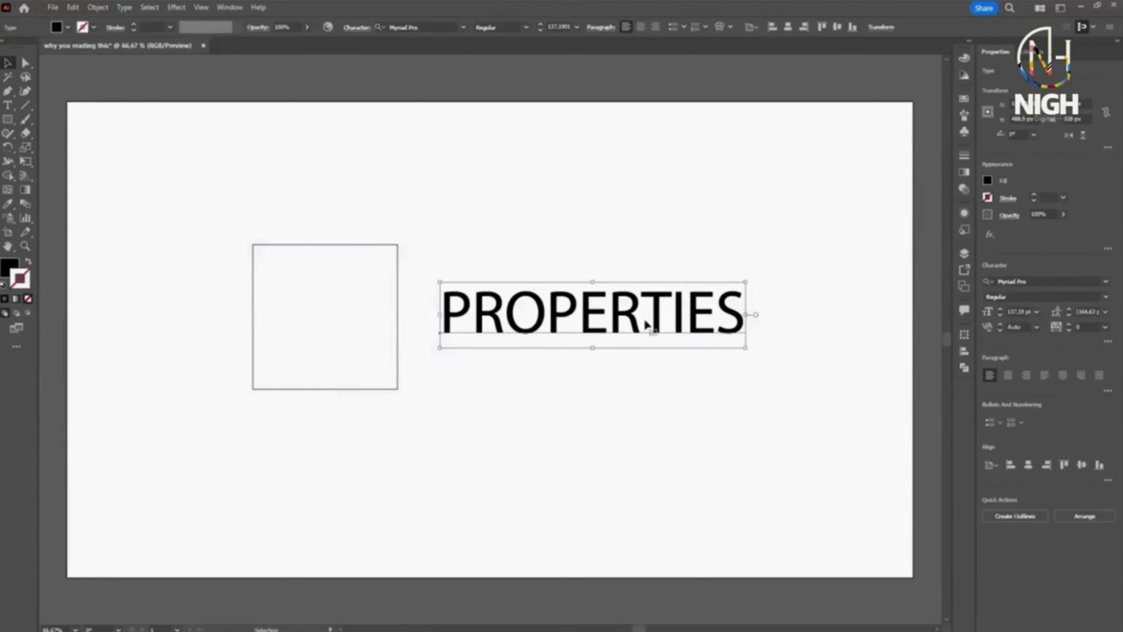
click(341, 345)
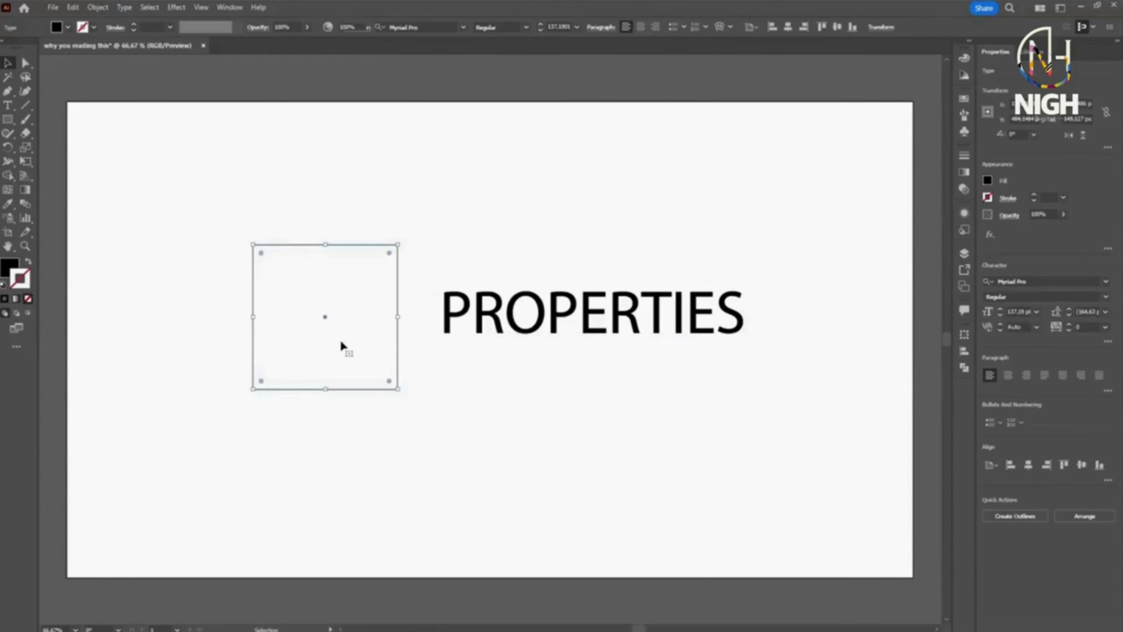
click(607, 326)
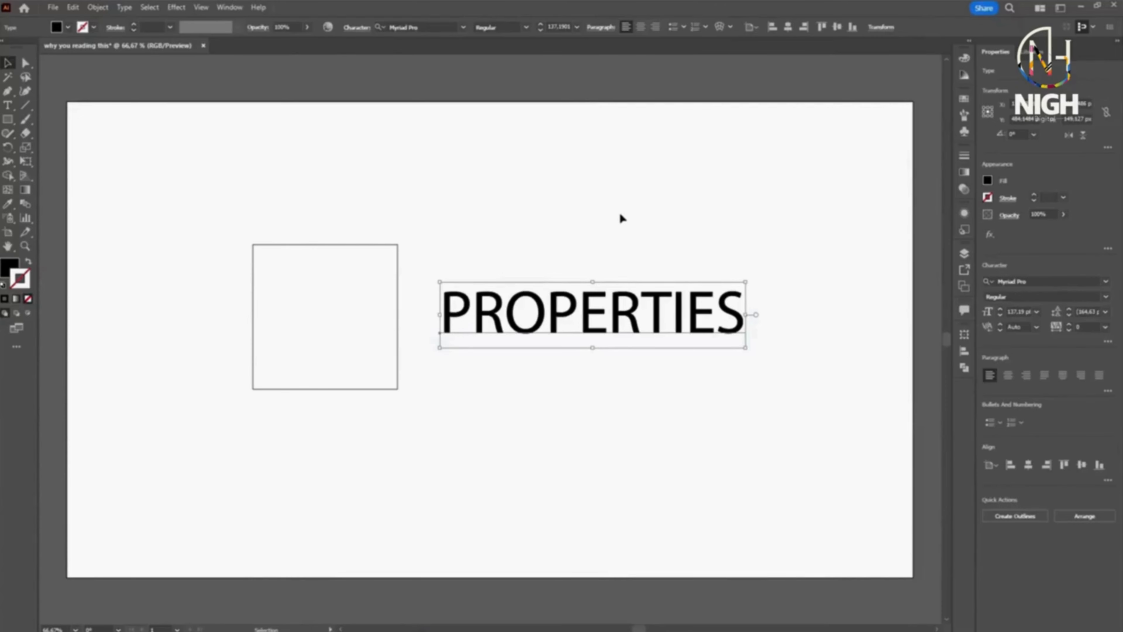
click(1118, 42)
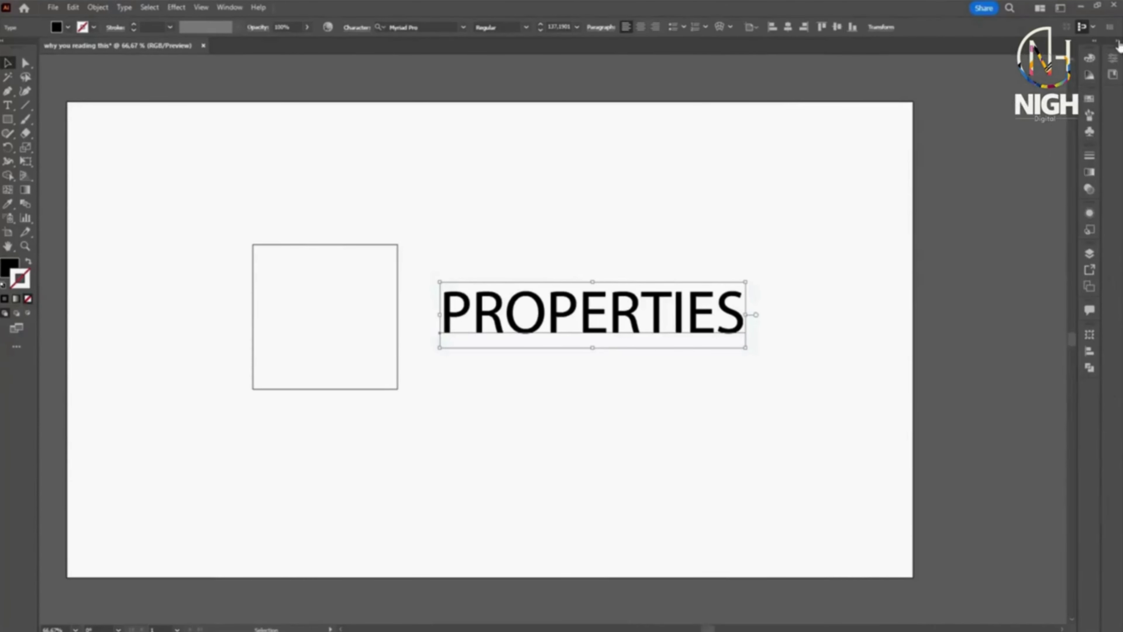
click(1119, 42)
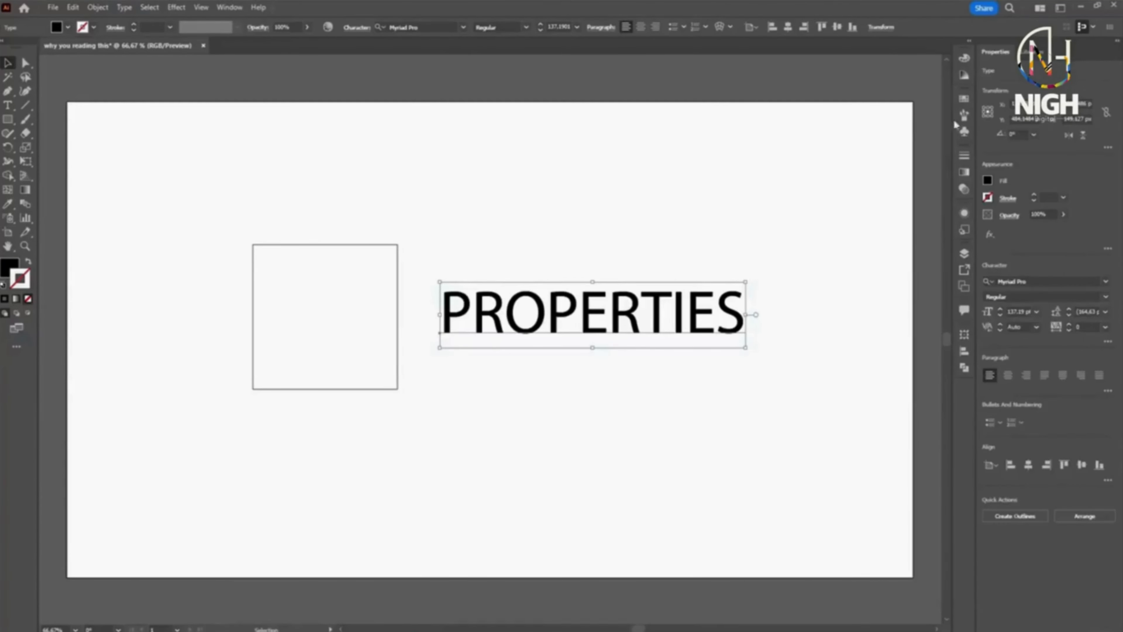